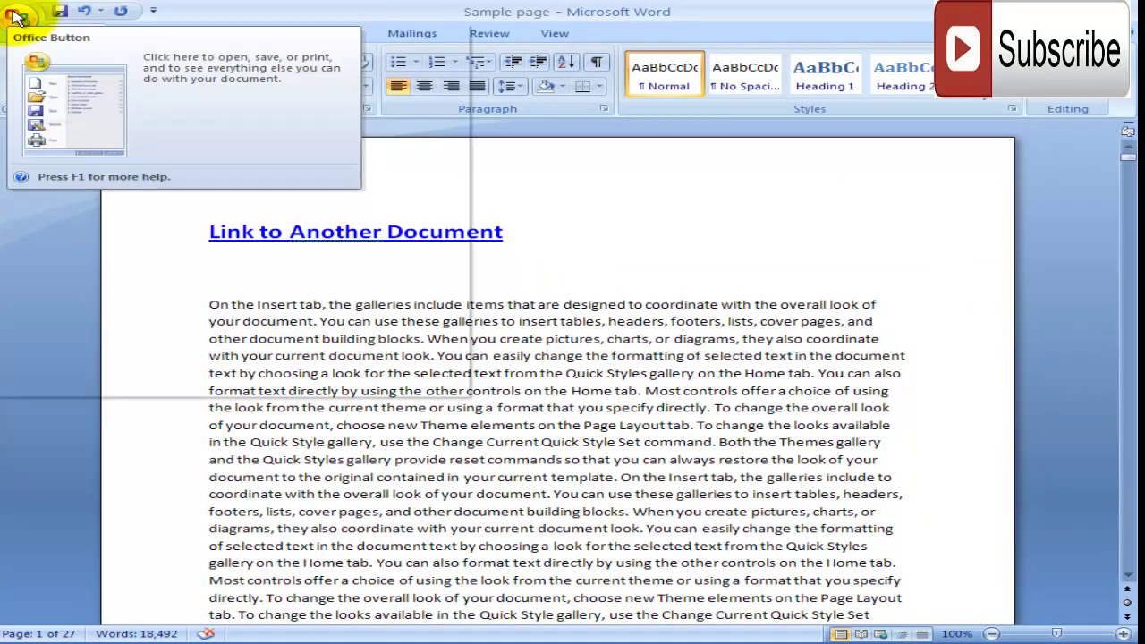
Step: Open AutoCorrect Options via Word Options > Proofing and move the dialog lower
left_click(16, 18)
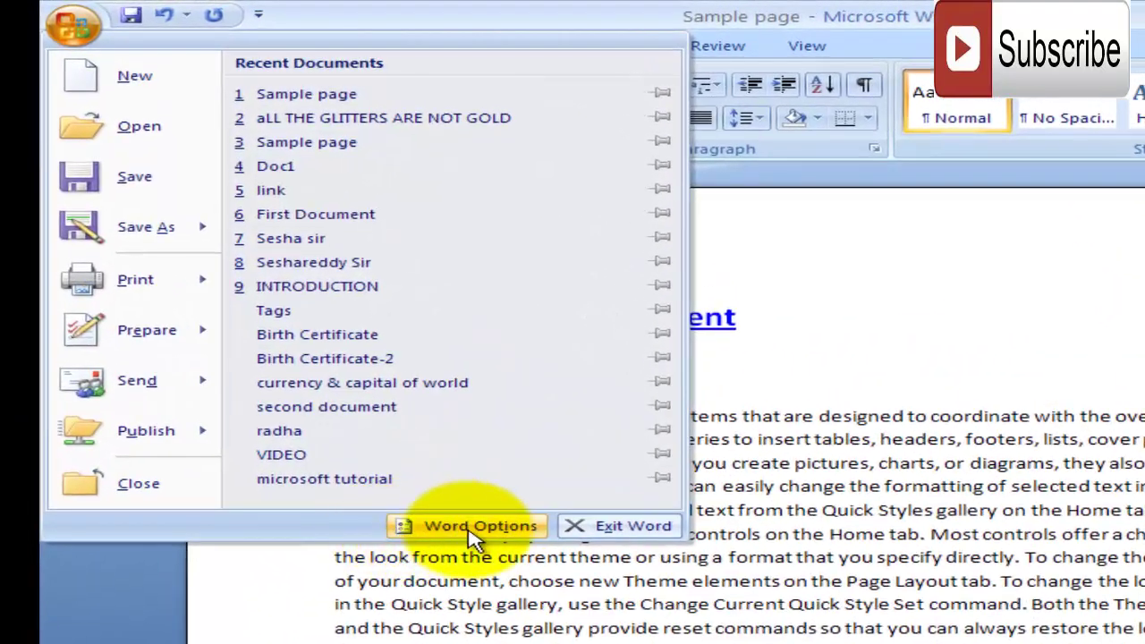
left_click(472, 535)
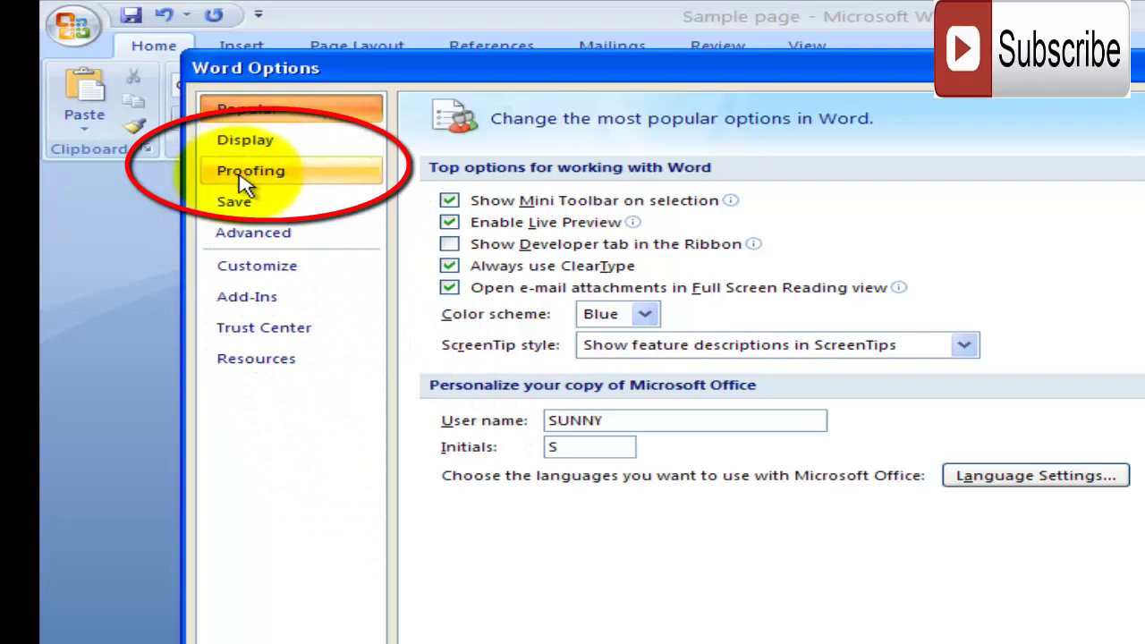
left_click(247, 185)
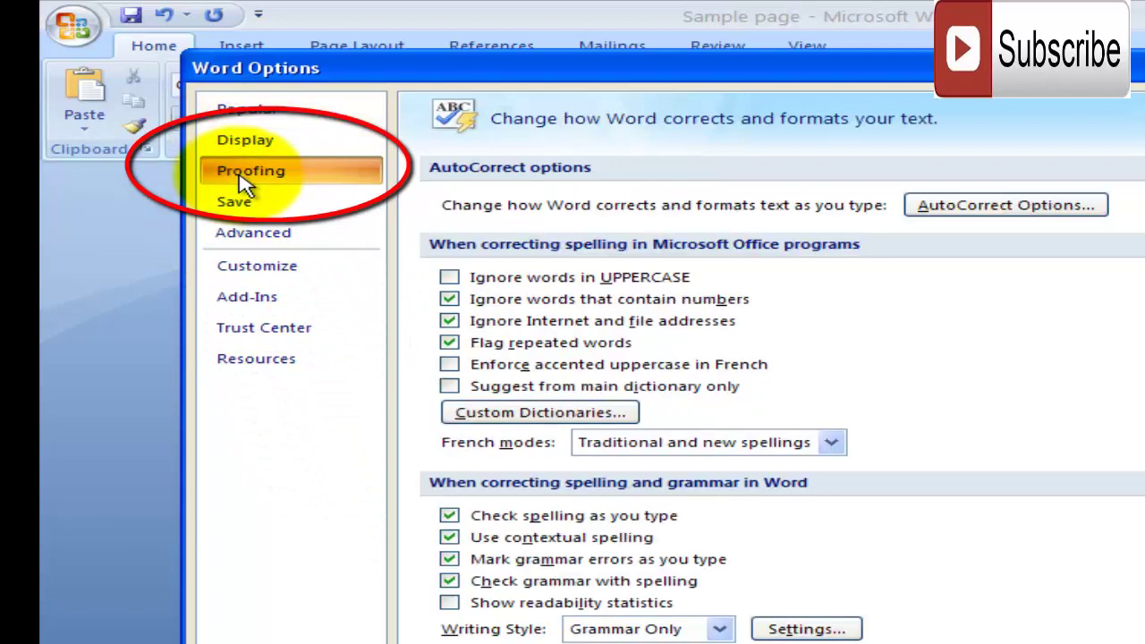
left_click(1001, 207)
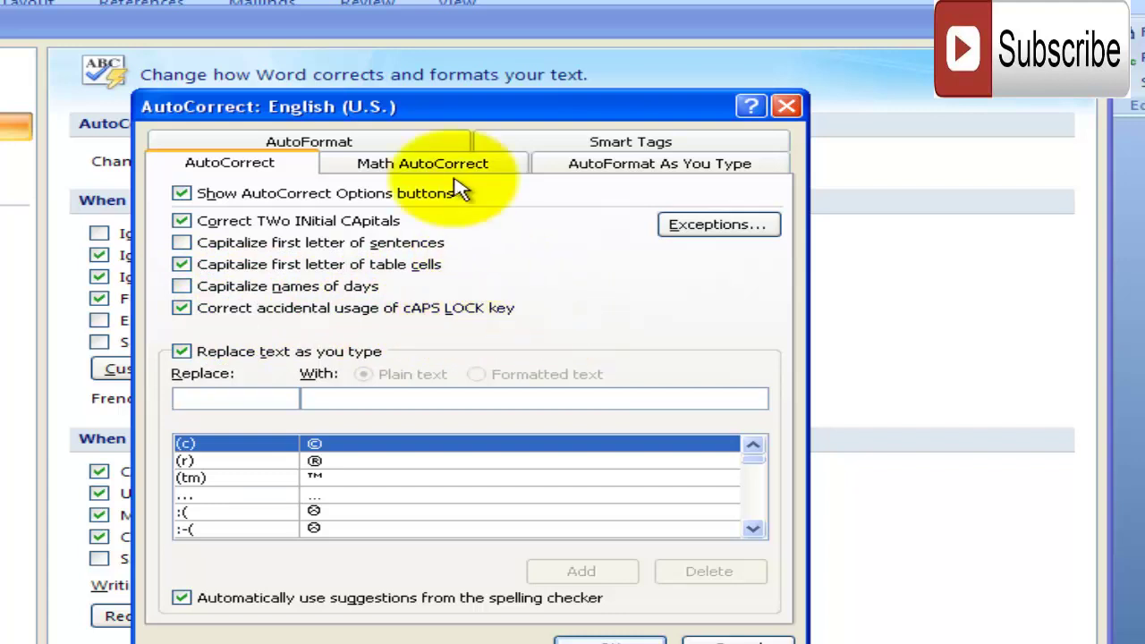
left_click_drag(493, 115, 551, 215)
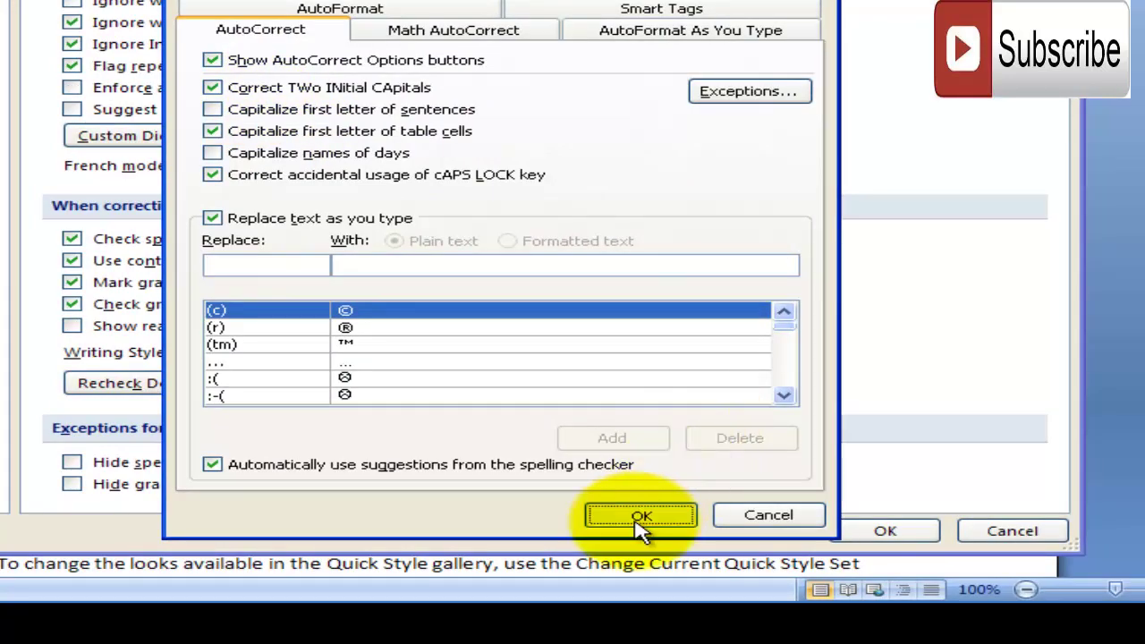
Step: Close both dialogs and type 'Two Days' under the heading, auto-corrected from 'TWo'
left_click(639, 516)
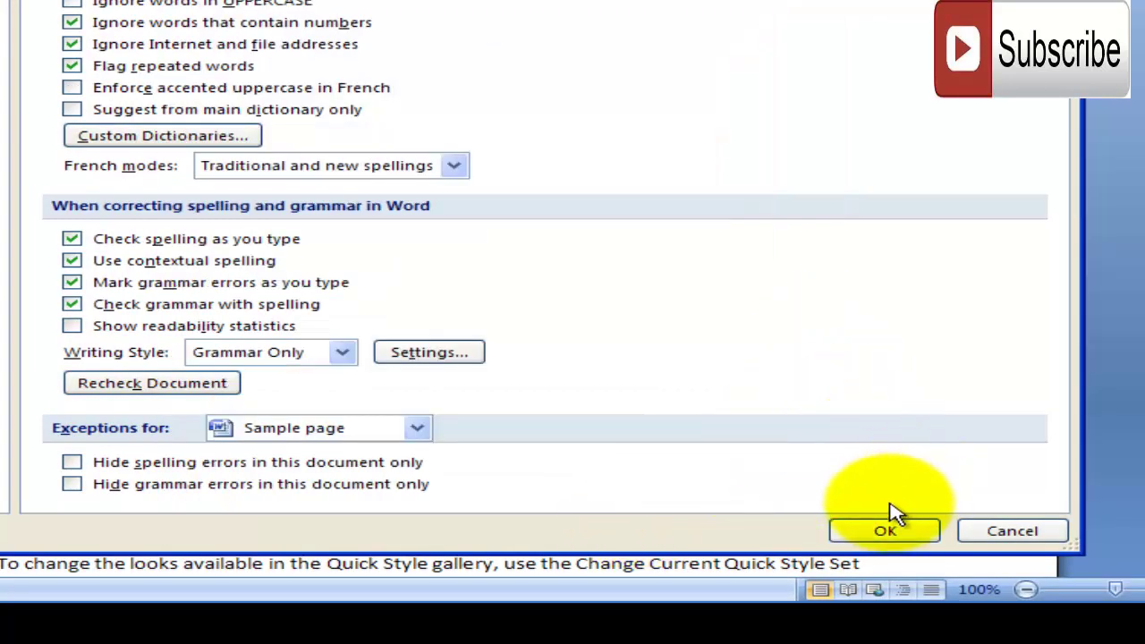
left_click(885, 537)
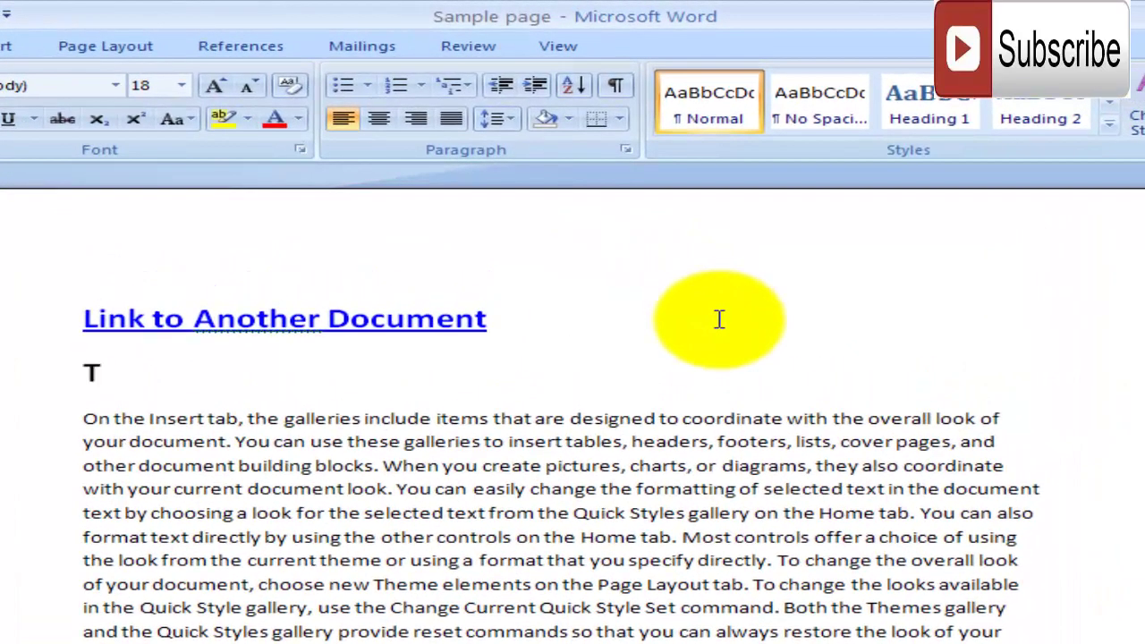
type("W")
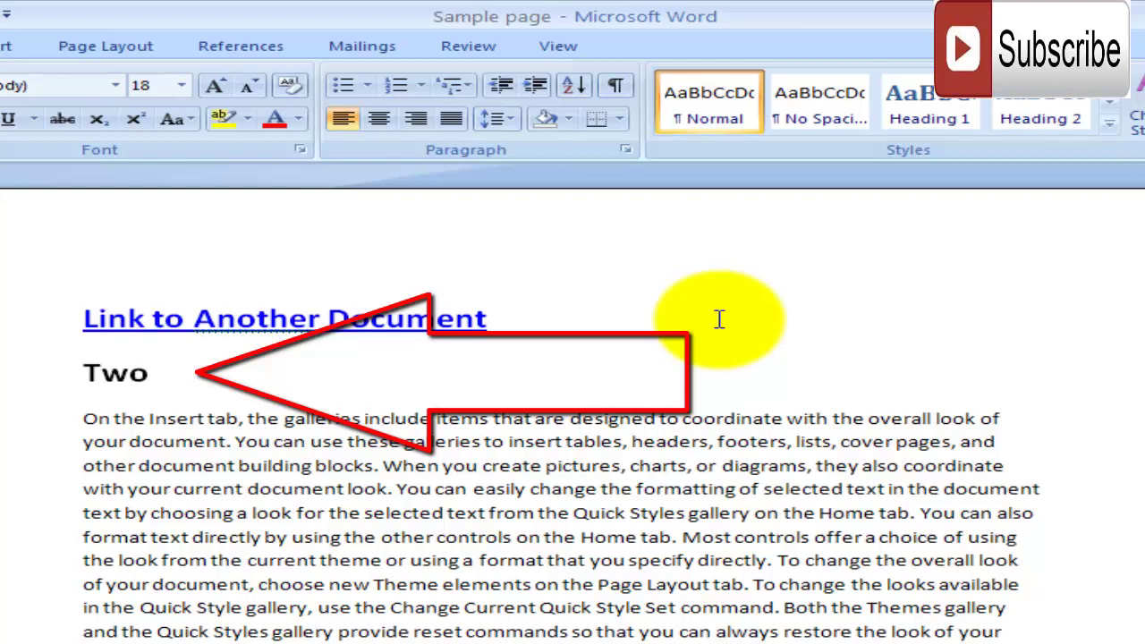
type(" Days")
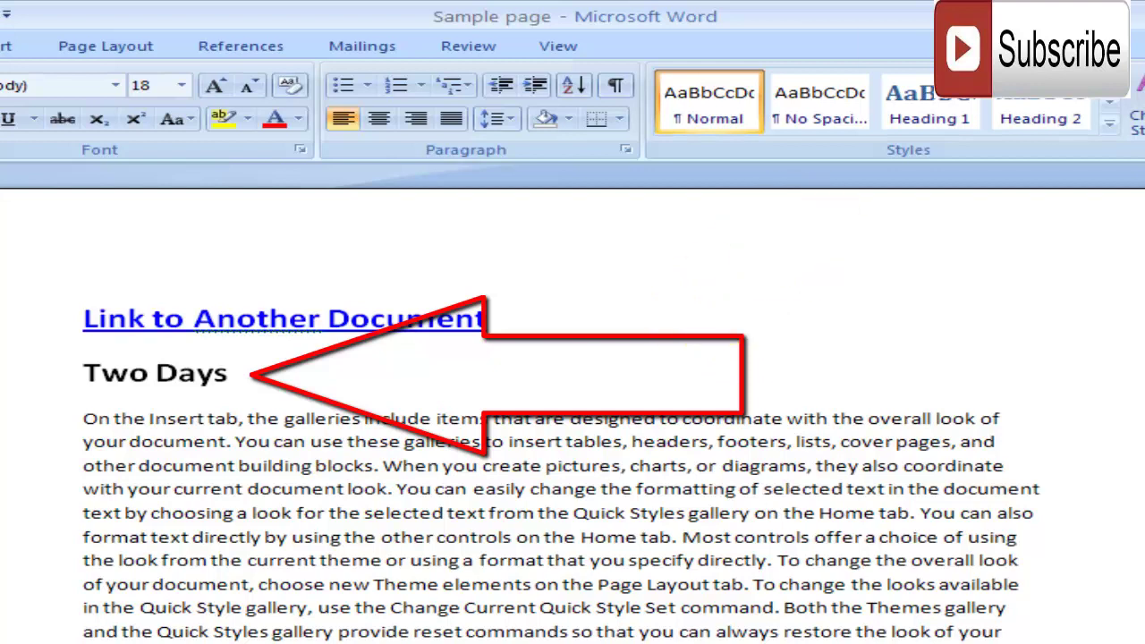
Step: Tick 'Capitalize first letter of sentences' in AutoCorrect Options and confirm both dialogs
key("alt+f")
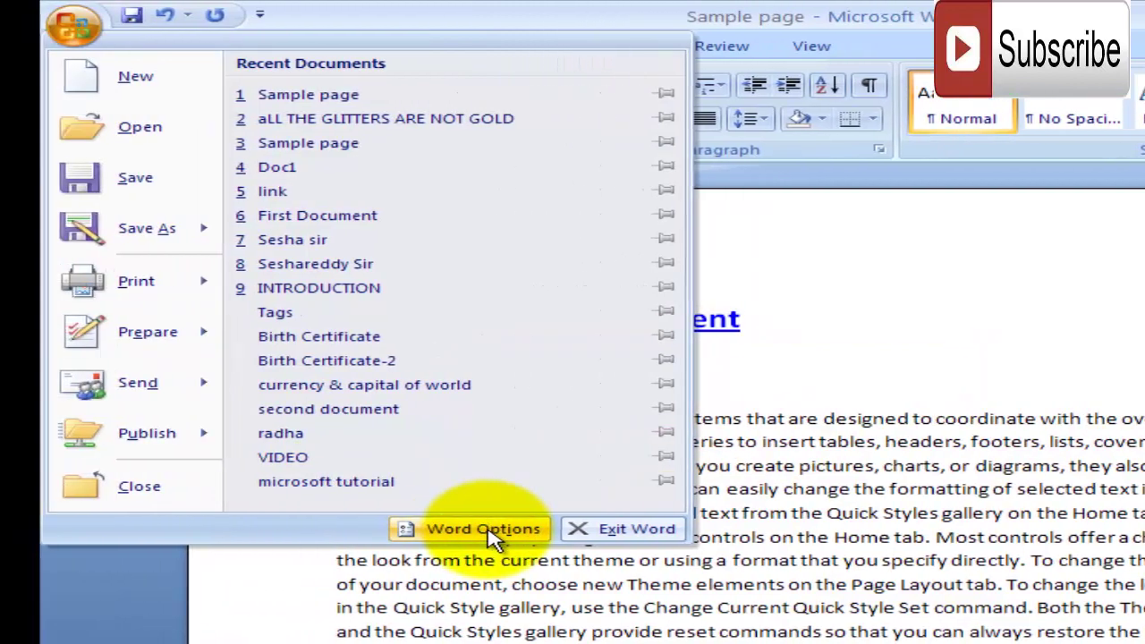
left_click(393, 517)
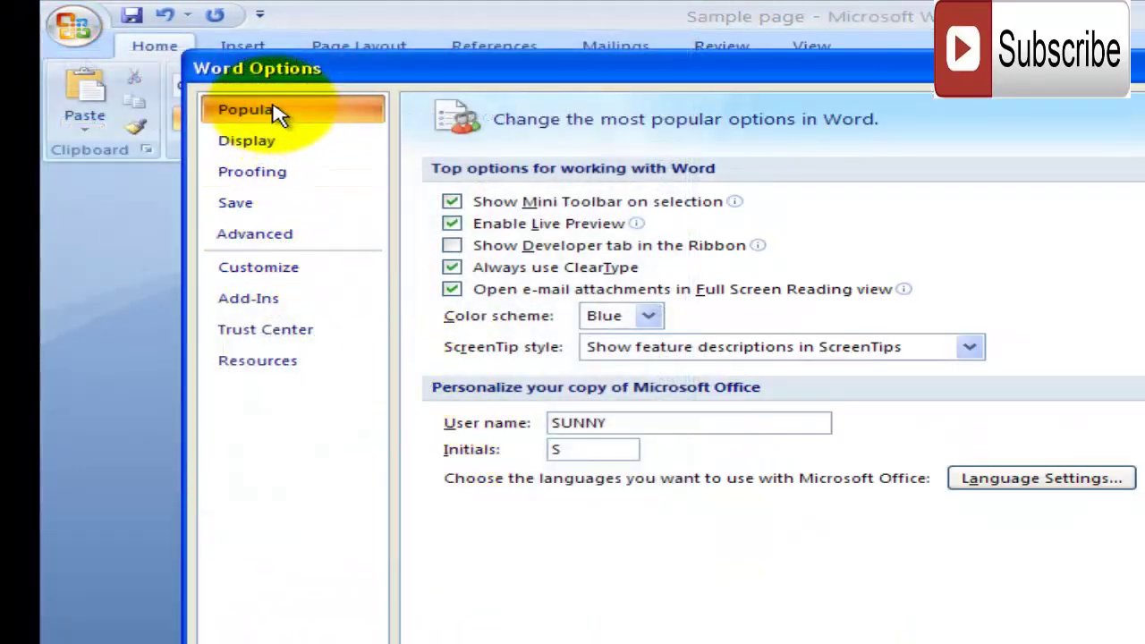
left_click(269, 179)
left_click(958, 213)
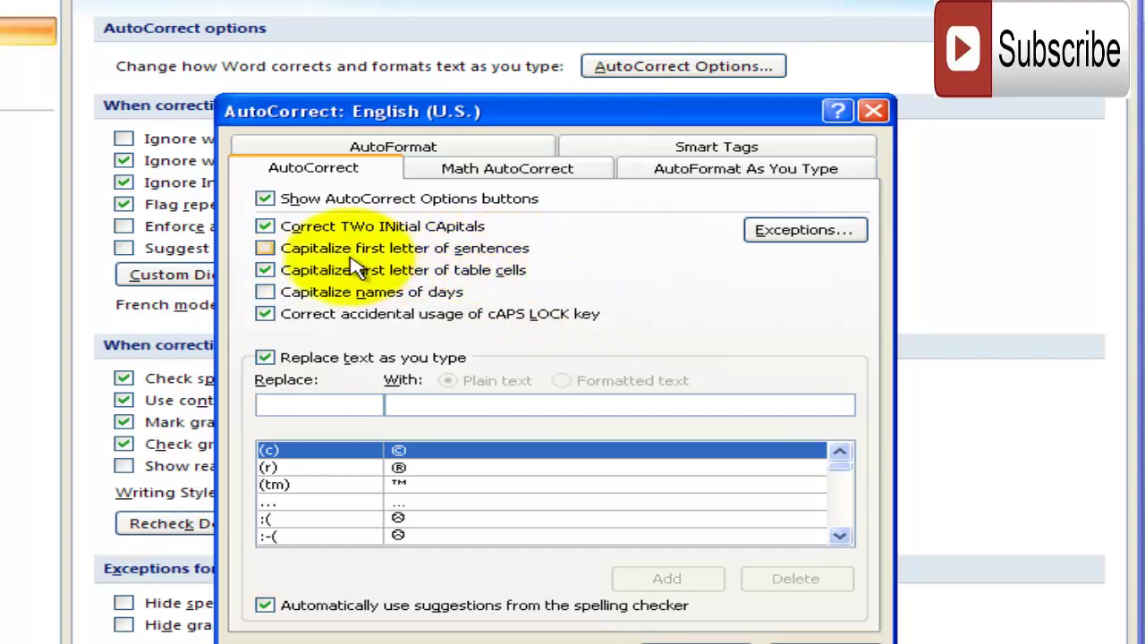
left_click(264, 250)
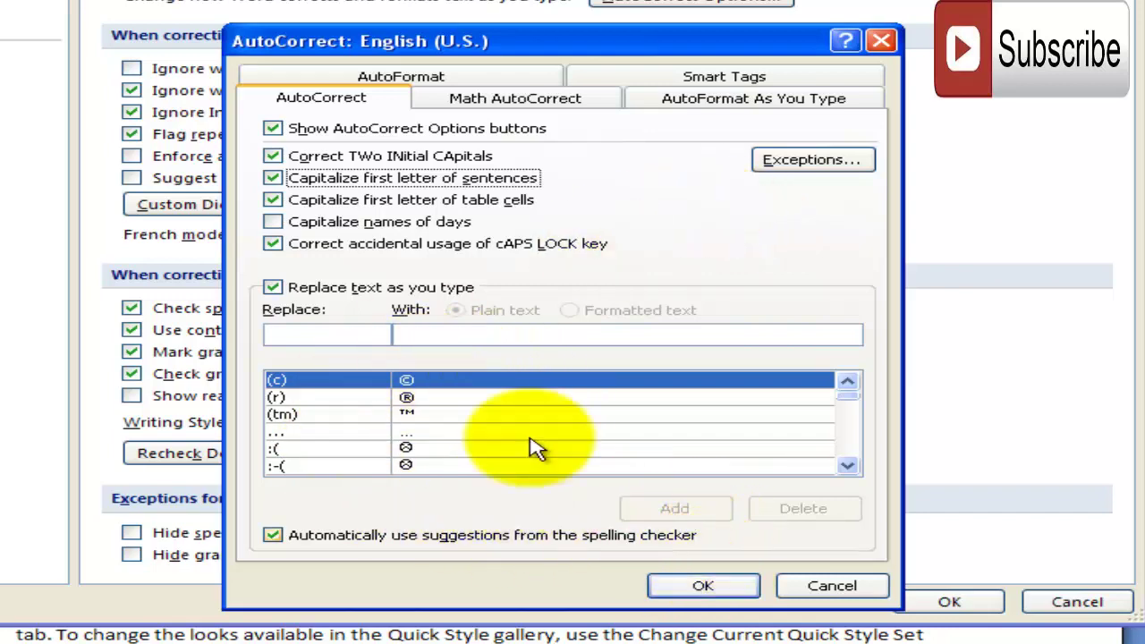
left_click(703, 581)
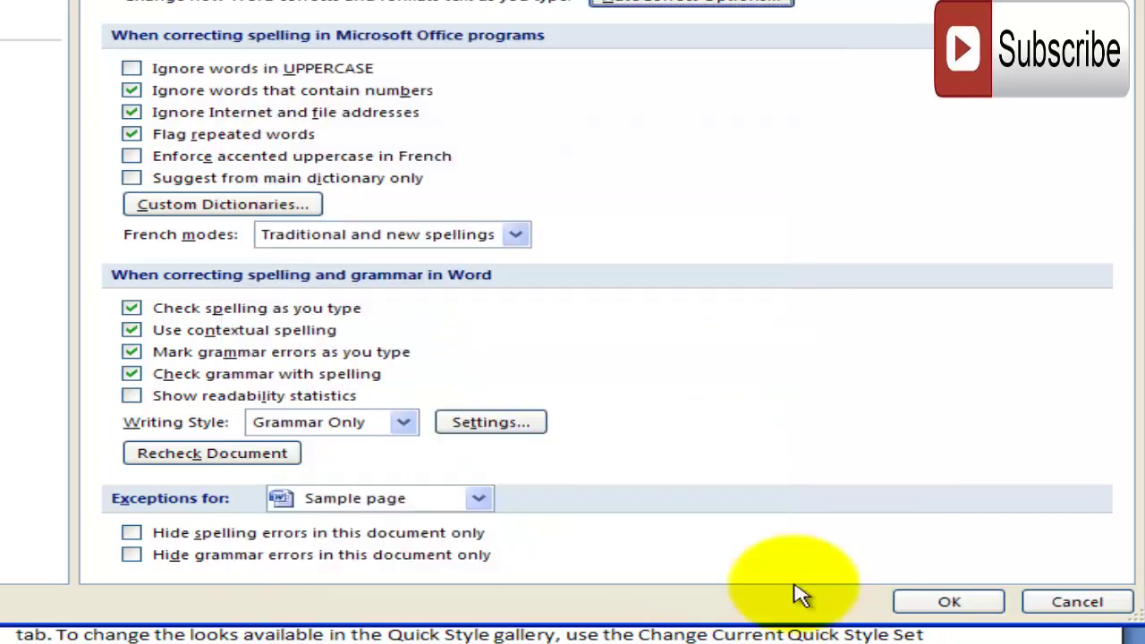
left_click(946, 602)
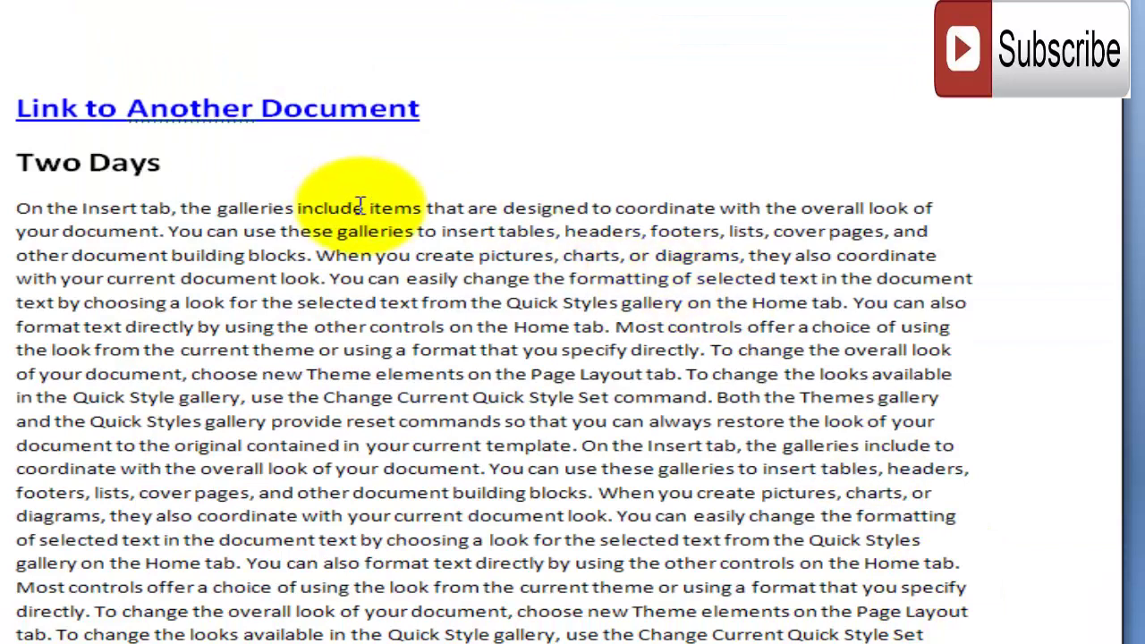
Step: Type the lowercase sentence 'hello this is sunday.' on a new line below Two Days
key("Return")
key("Return")
key("Return")
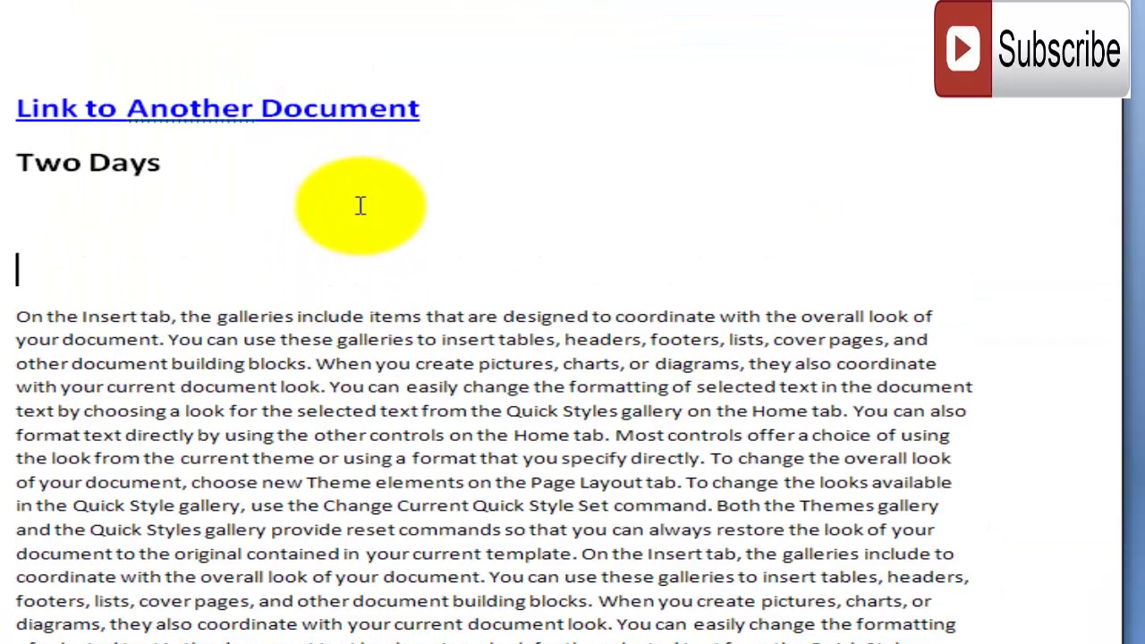
type("hlo ")
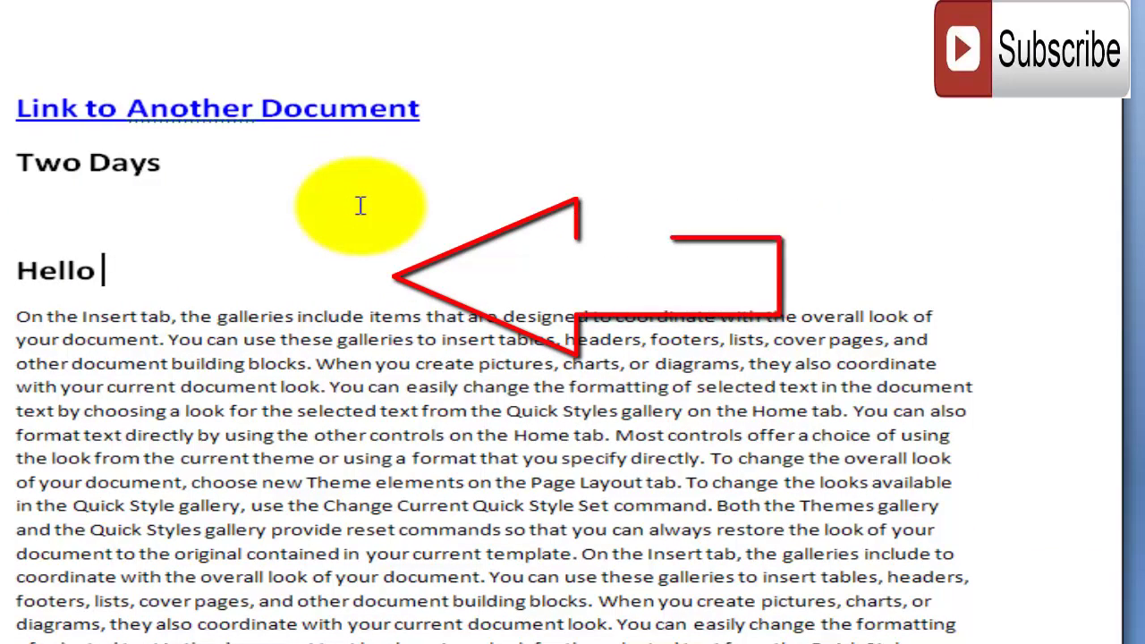
type("this is s")
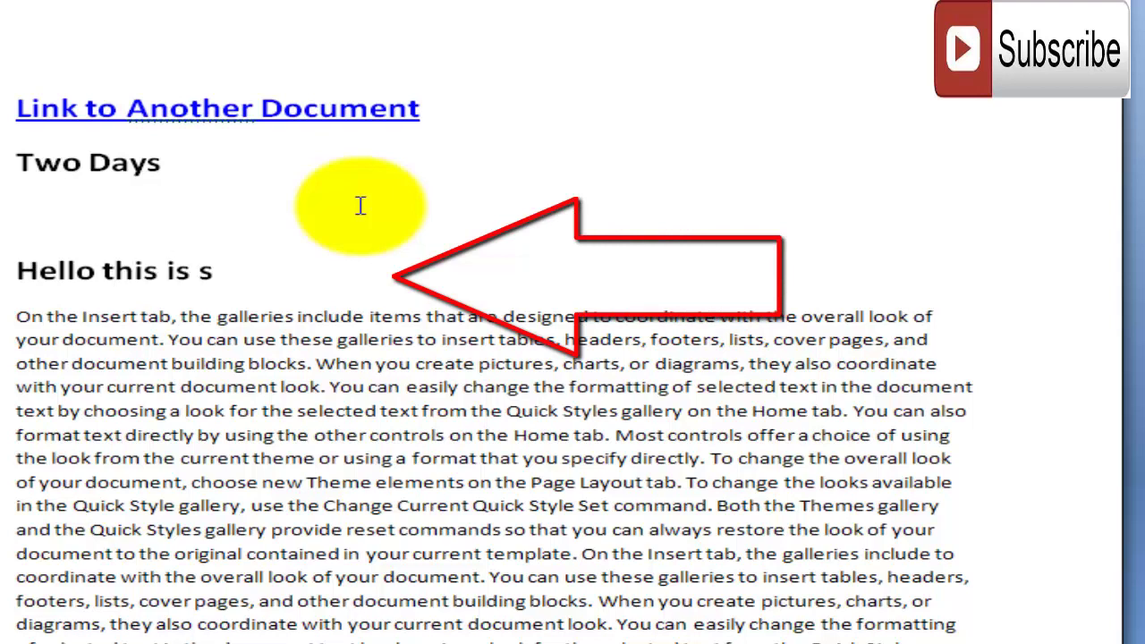
type("unday.")
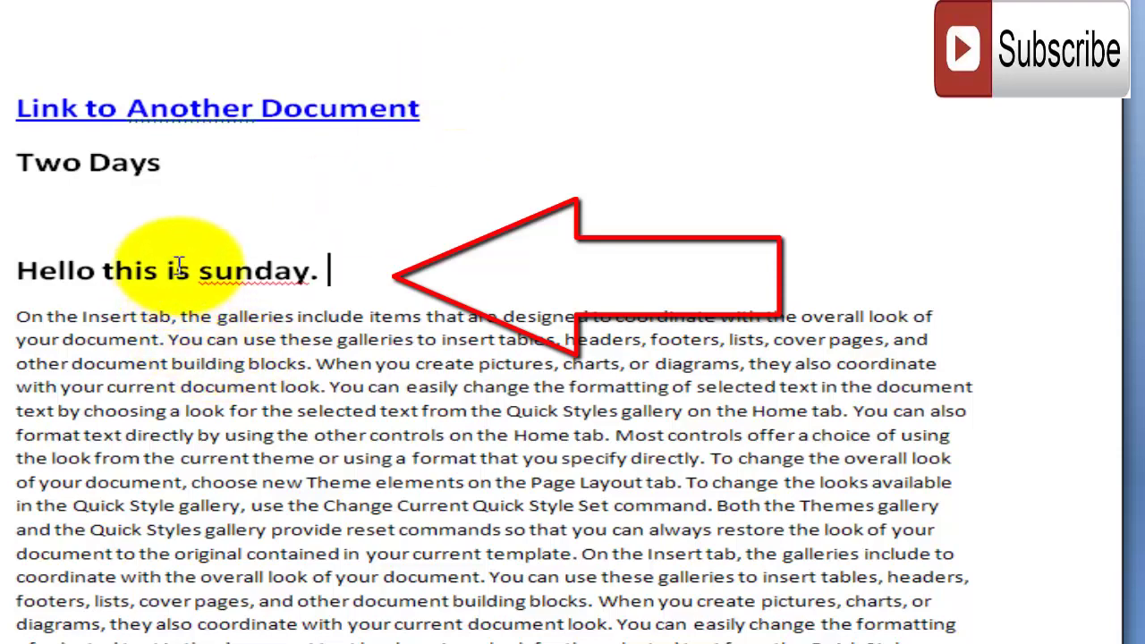
key("Return")
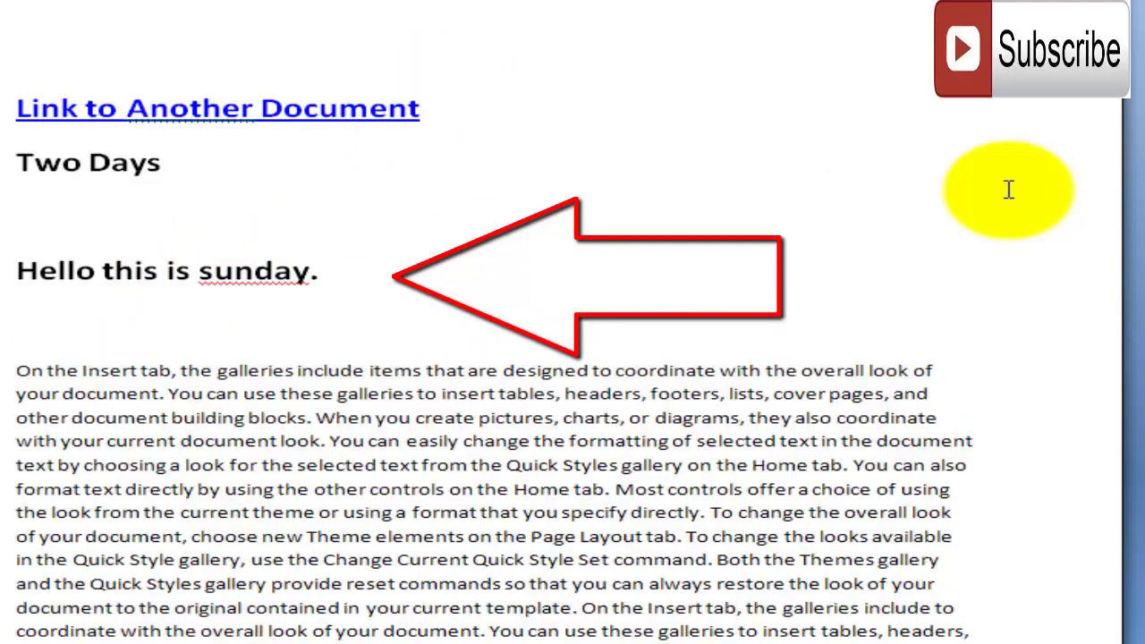
key("alt+f")
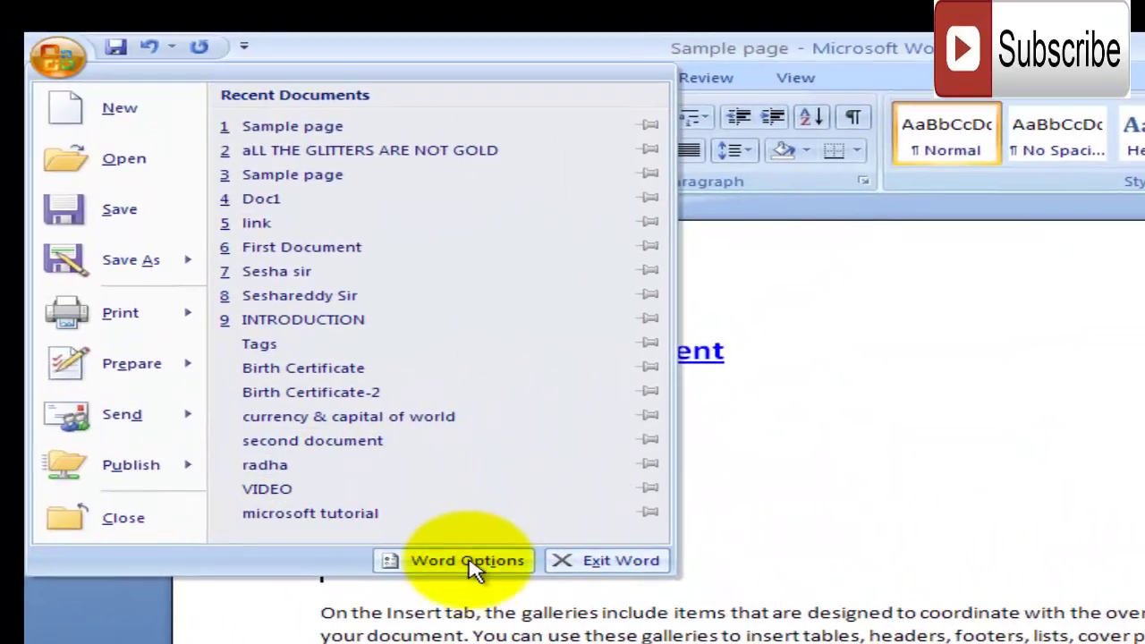
Step: Tick 'Capitalize names of days' in AutoCorrect Options and confirm both dialogs
left_click(472, 565)
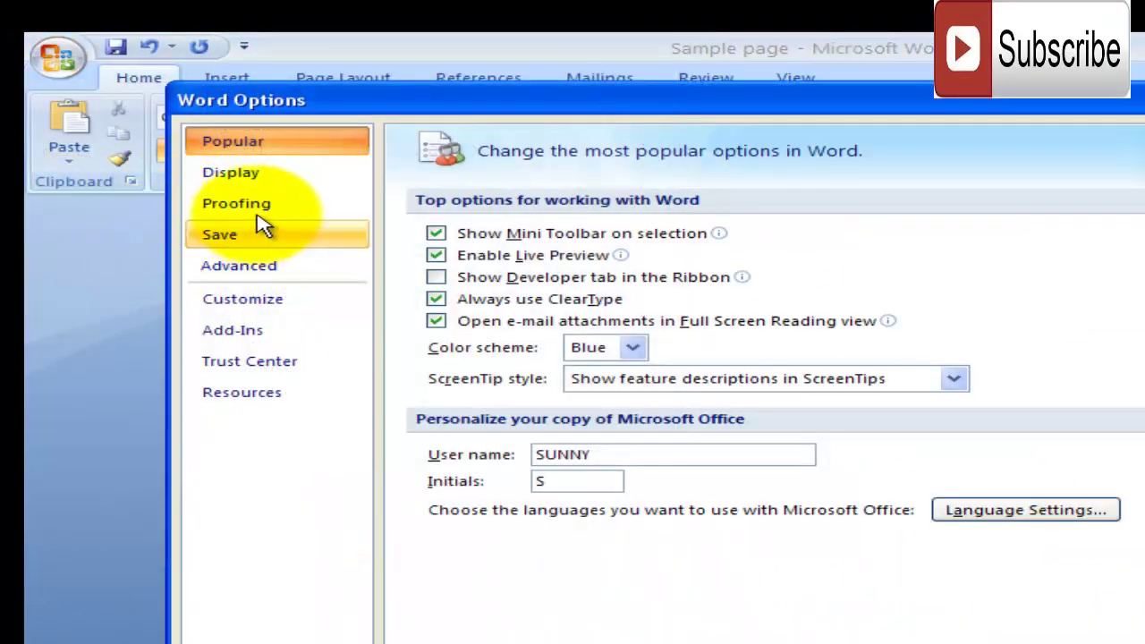
left_click(242, 206)
left_click(993, 238)
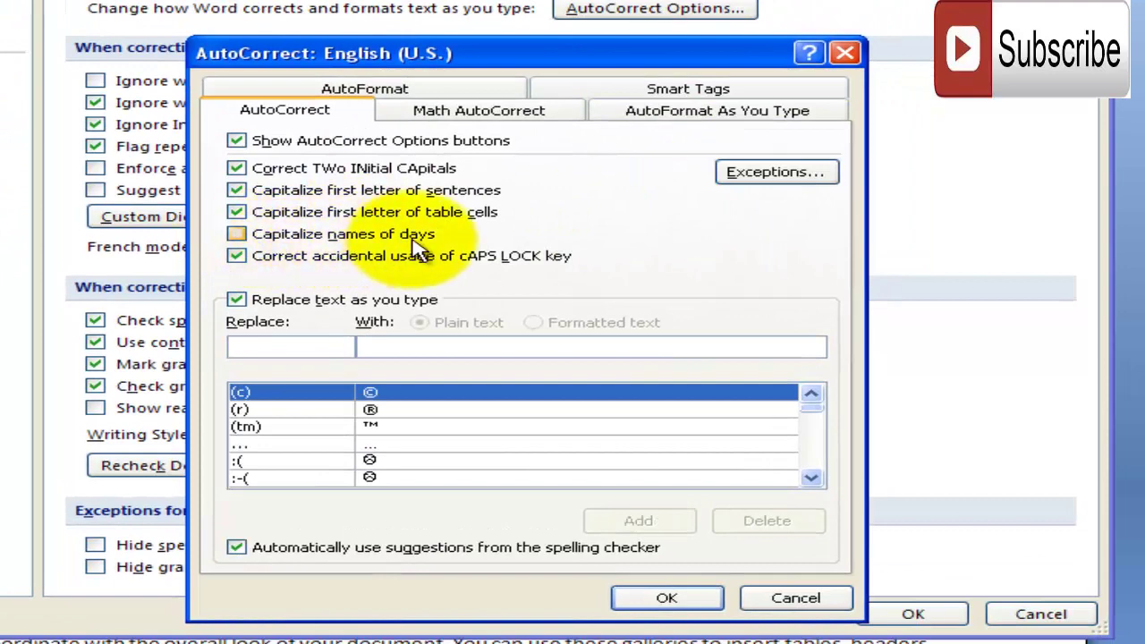
left_click(249, 234)
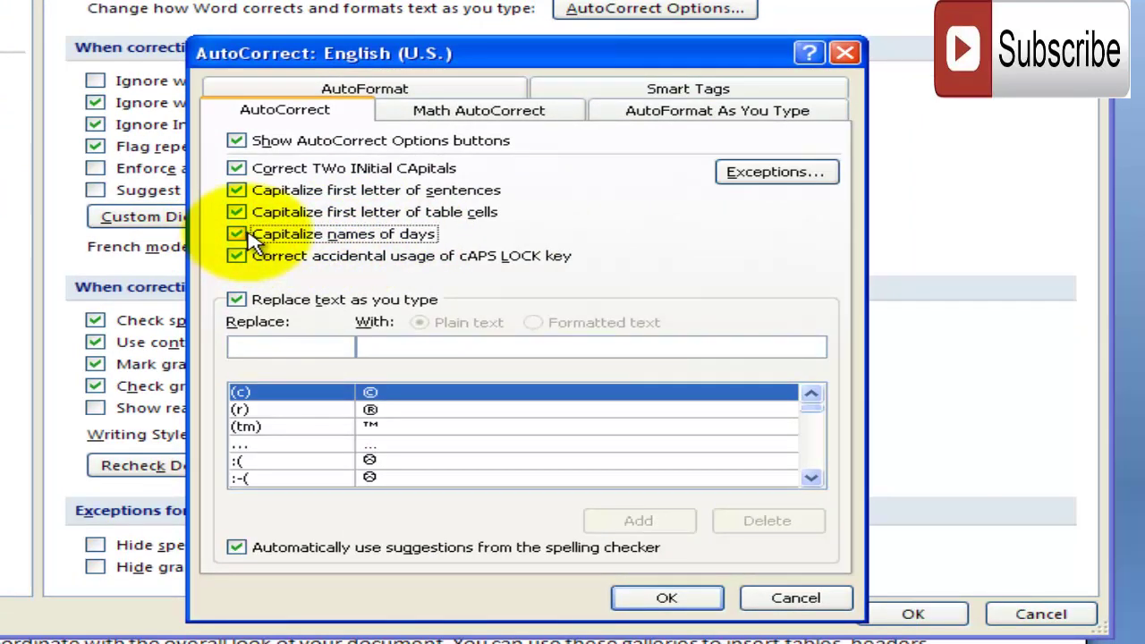
left_click(666, 597)
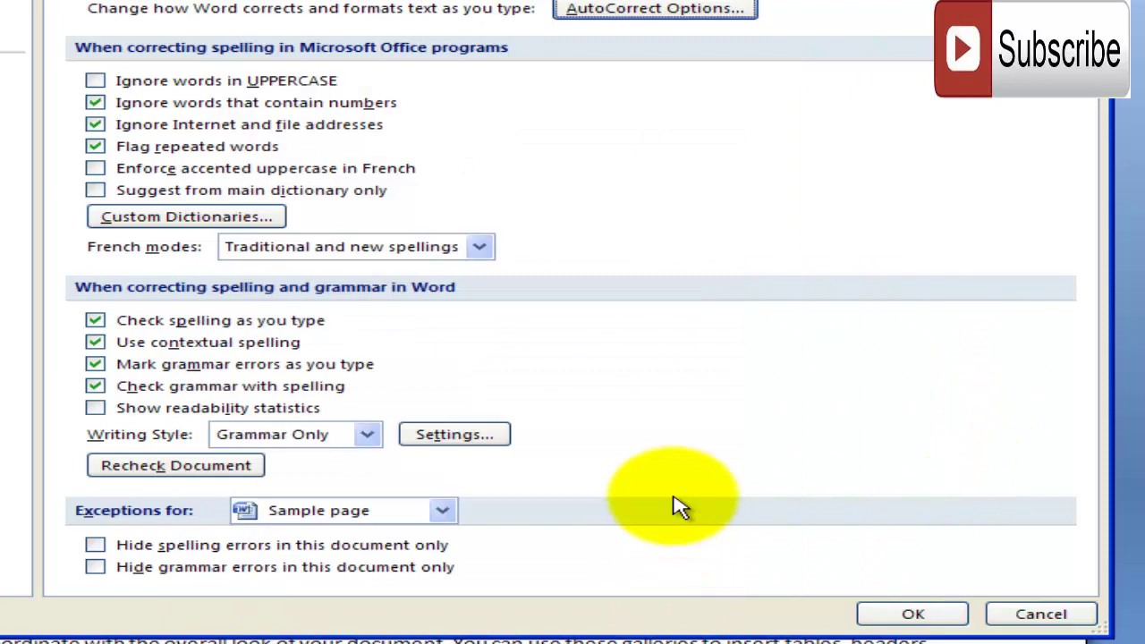
left_click(913, 614)
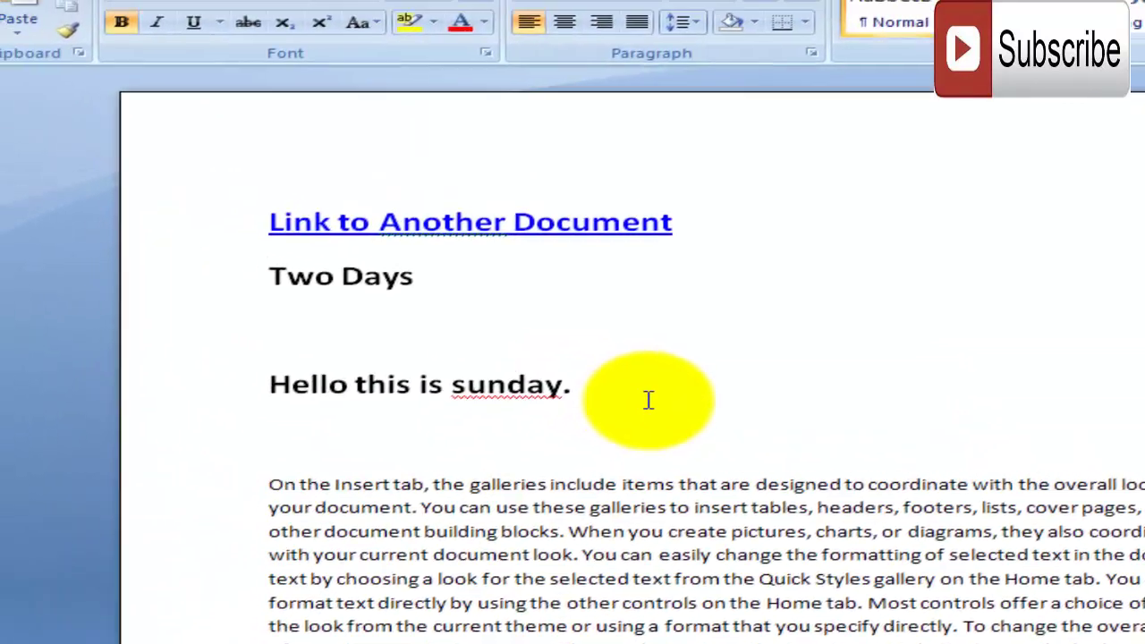
Step: Type a second 'hello this is sunday.' line to test day-name capitalization
type("Hello")
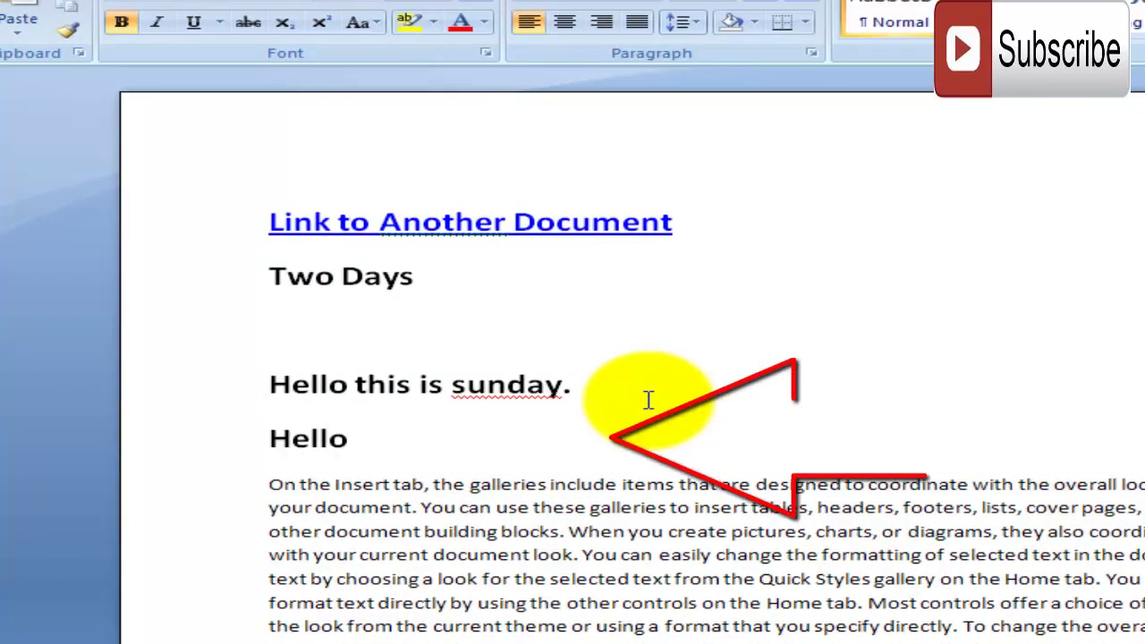
type(" T")
type("this i")
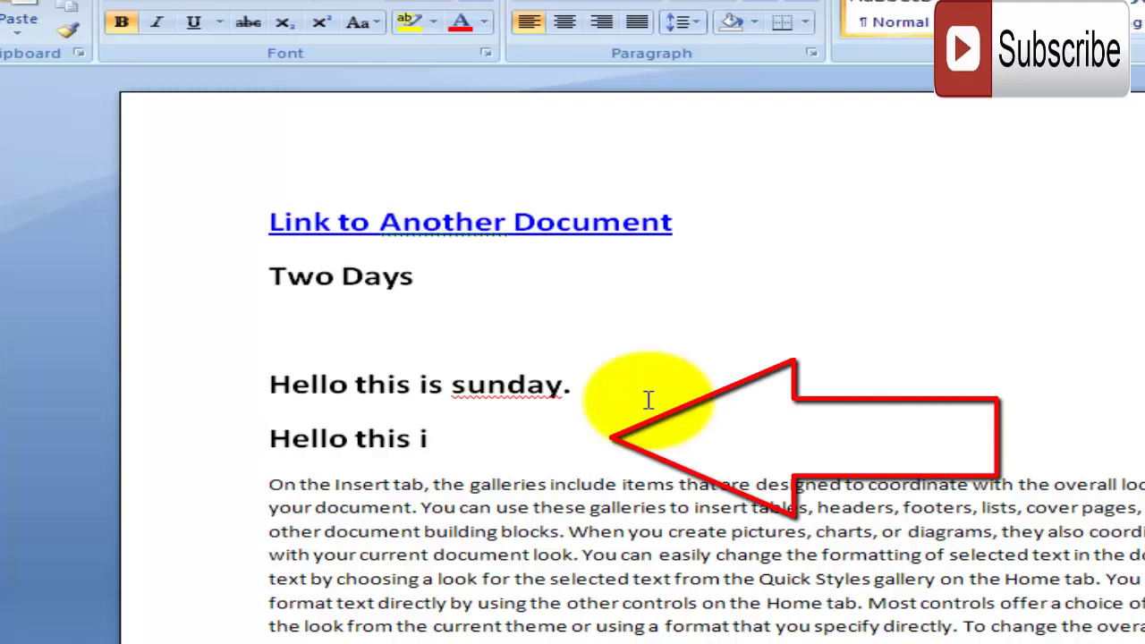
type("s sunday")
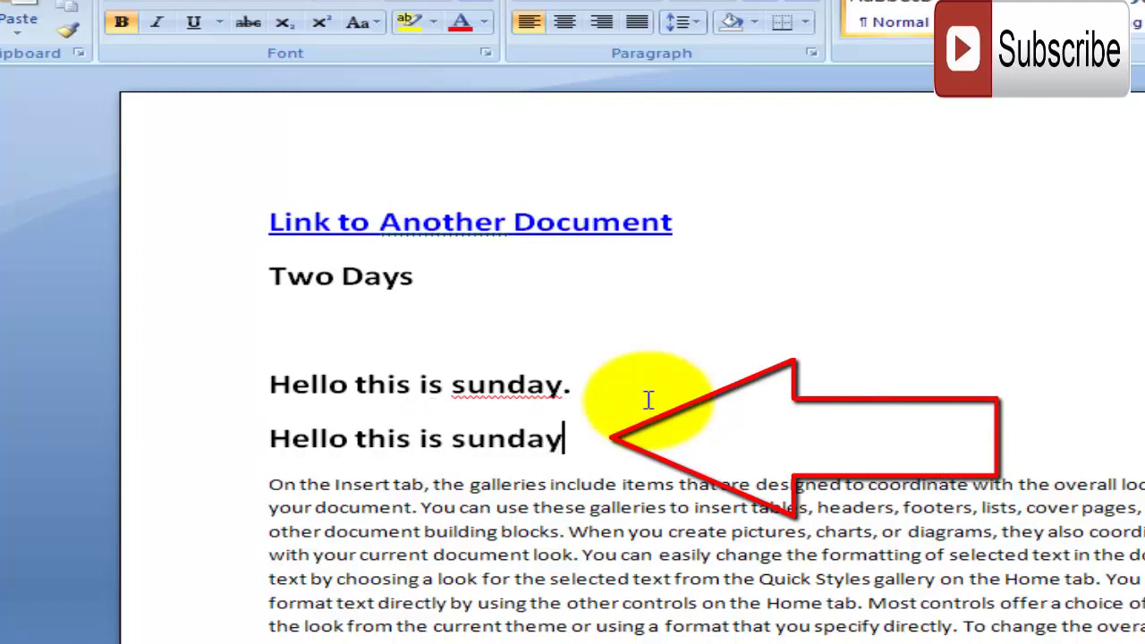
type(".")
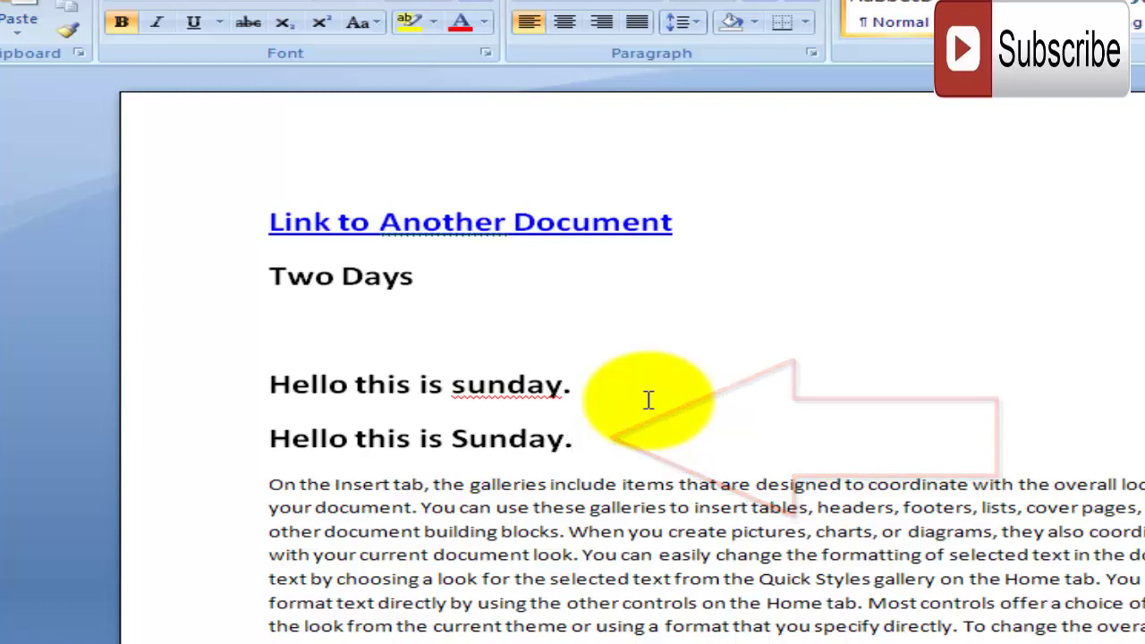
left_click(13, 9)
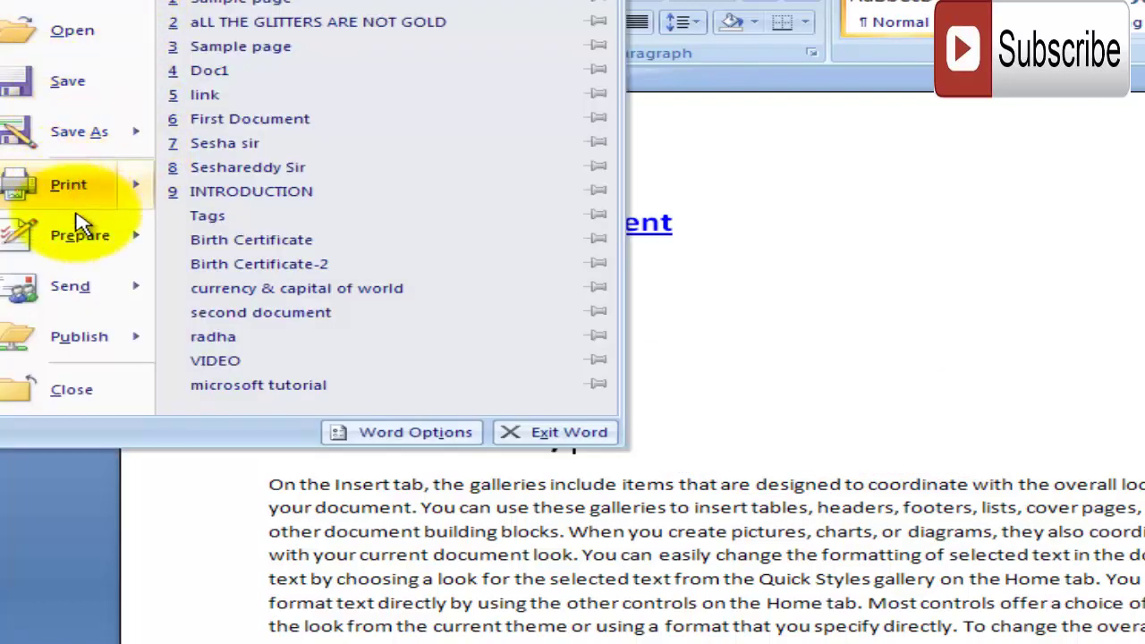
left_click(383, 434)
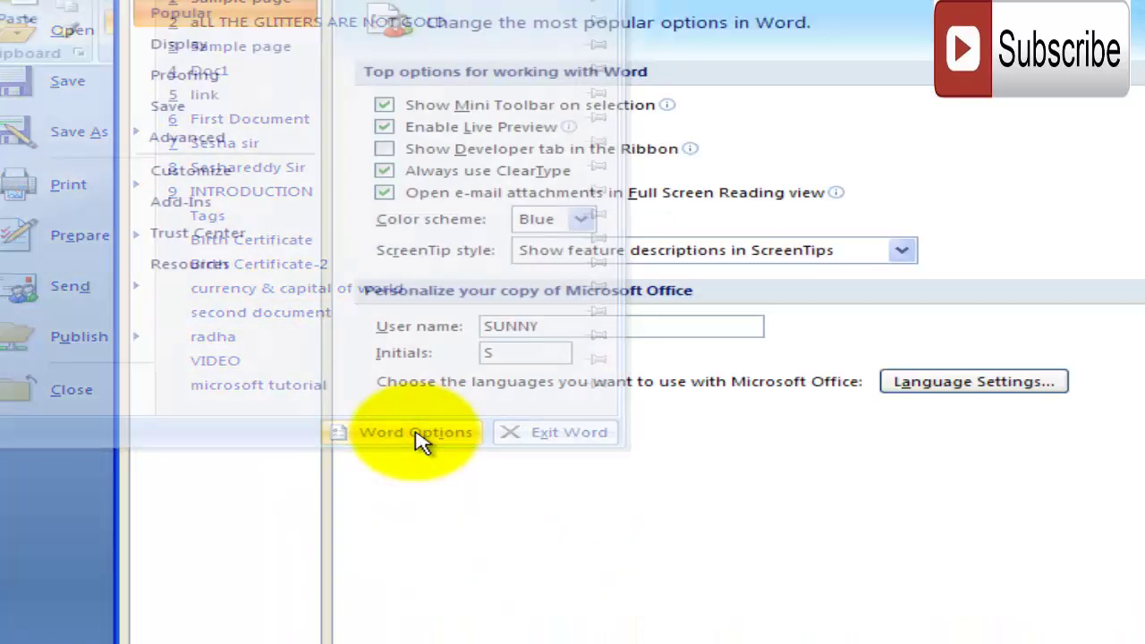
left_click(179, 76)
left_click(904, 112)
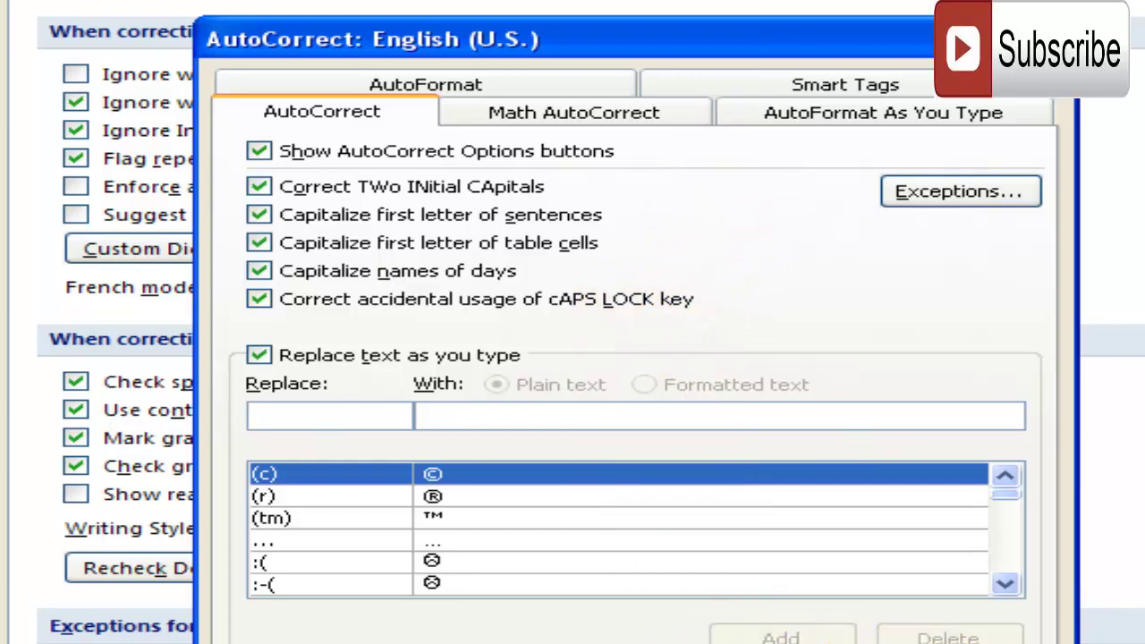
left_click(617, 631)
left_click(626, 641)
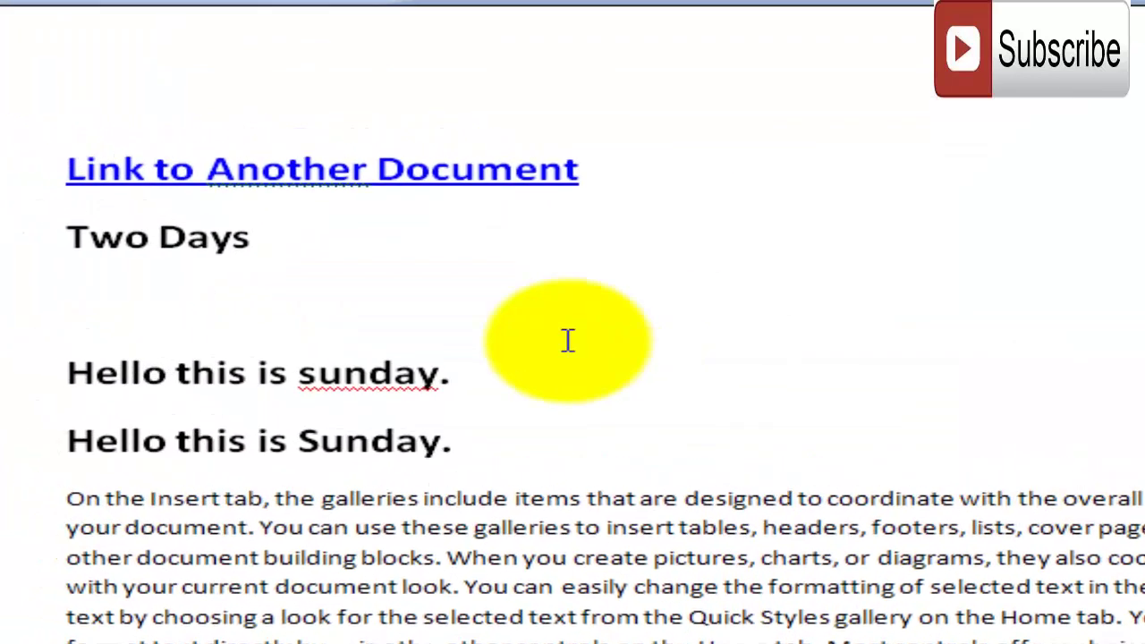
Step: Type 'hELLO' on the empty line below Two Days so AutoCorrect fixes it to 'Hello'
left_click(262, 348)
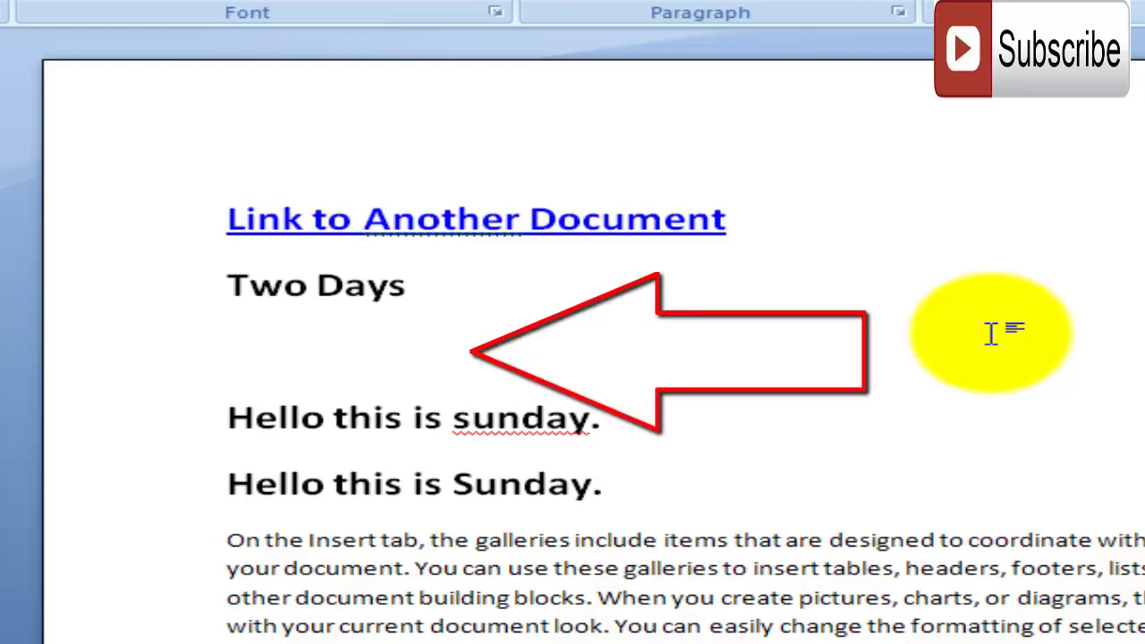
type("hELL")
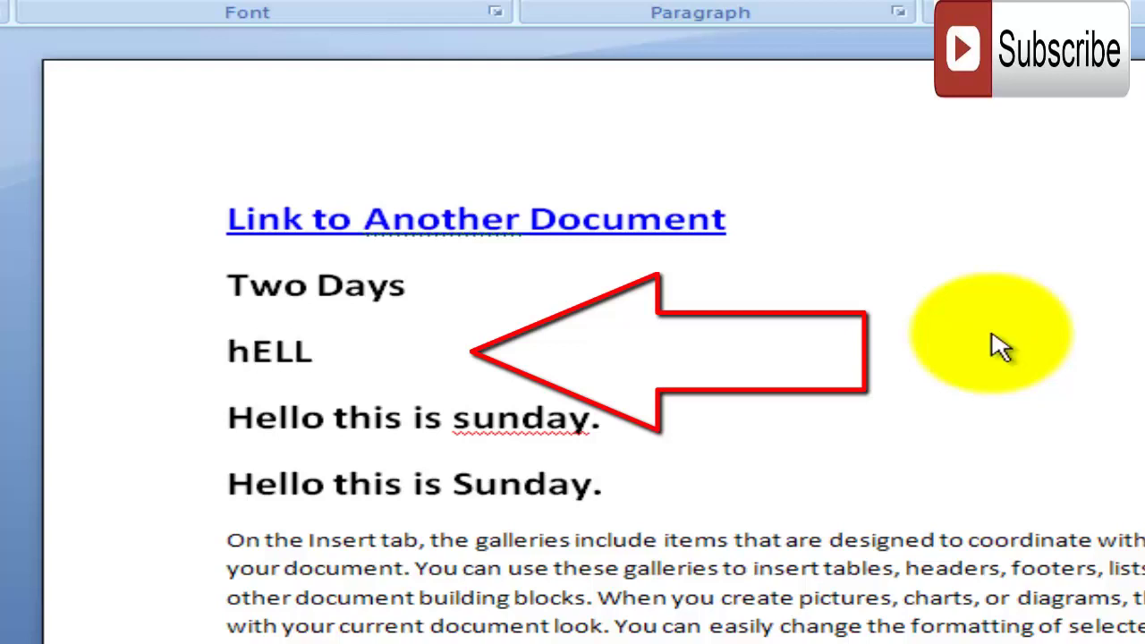
type("O")
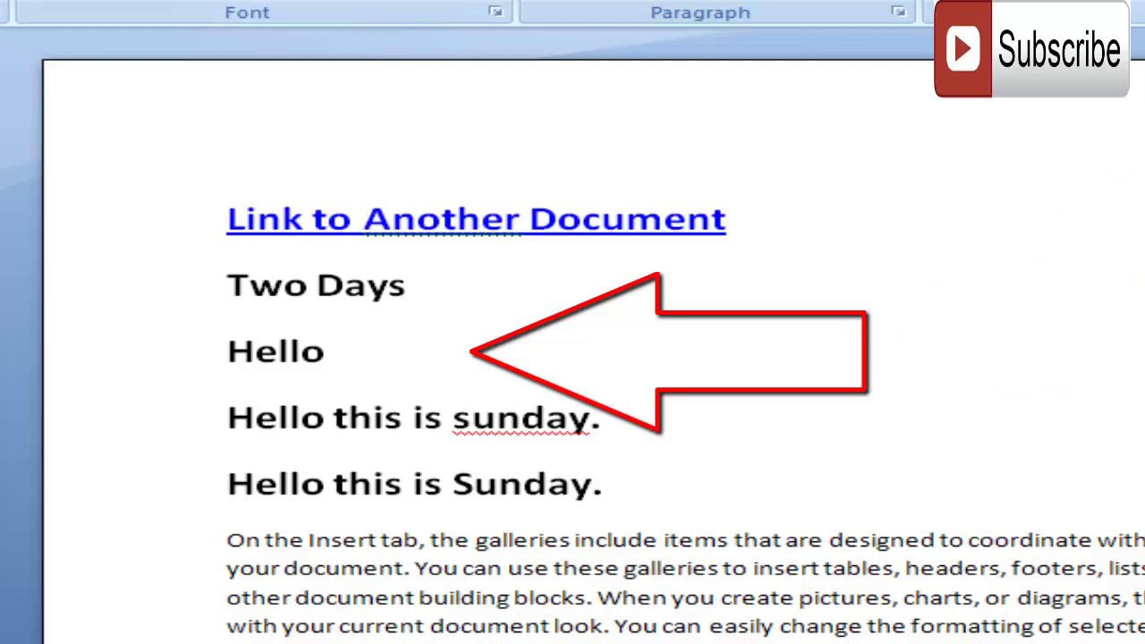
key("alt+f")
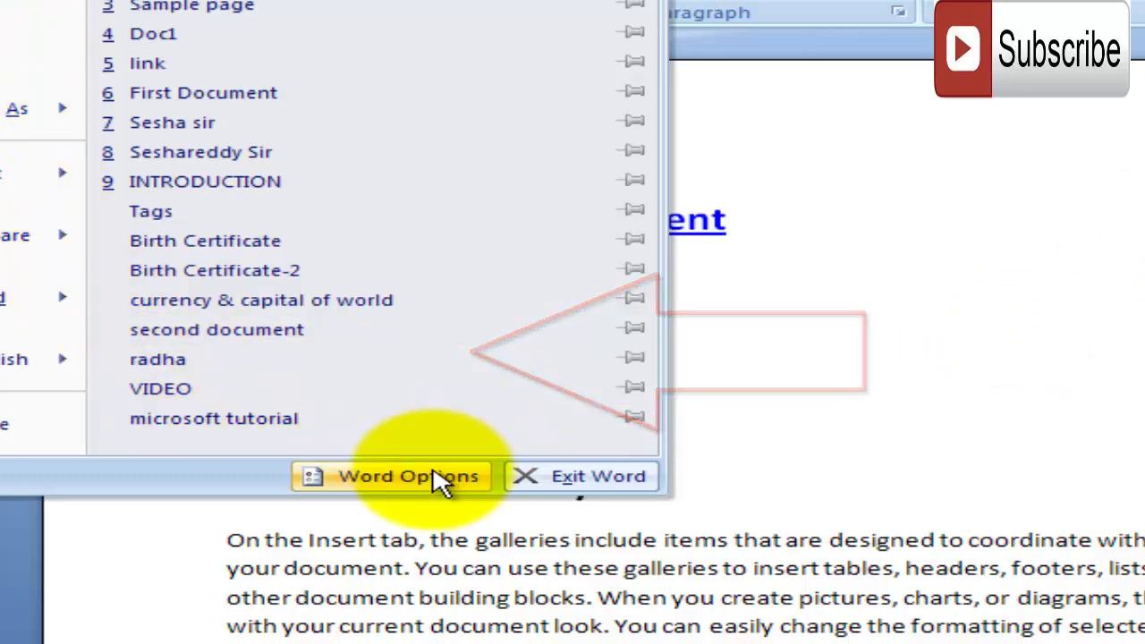
Step: Go to Word Options > Proofing > AutoCorrect Options to reach the replacement list
left_click(441, 480)
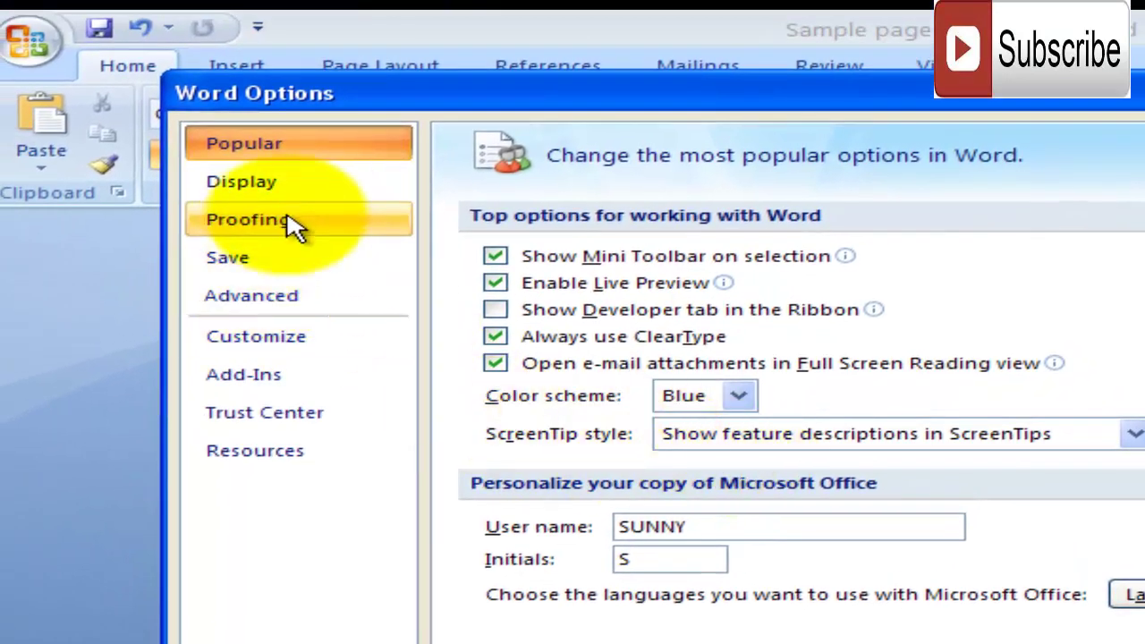
left_click(282, 231)
left_click(818, 261)
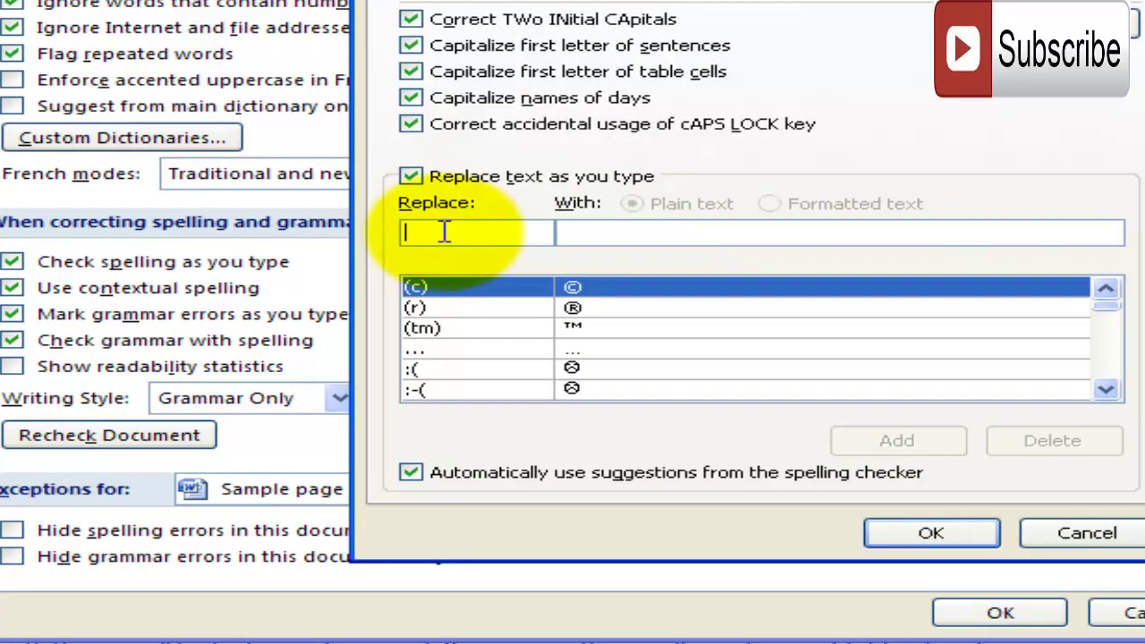
Step: Enter 'mca' in Replace and 'master of computer application' in With
type("mca")
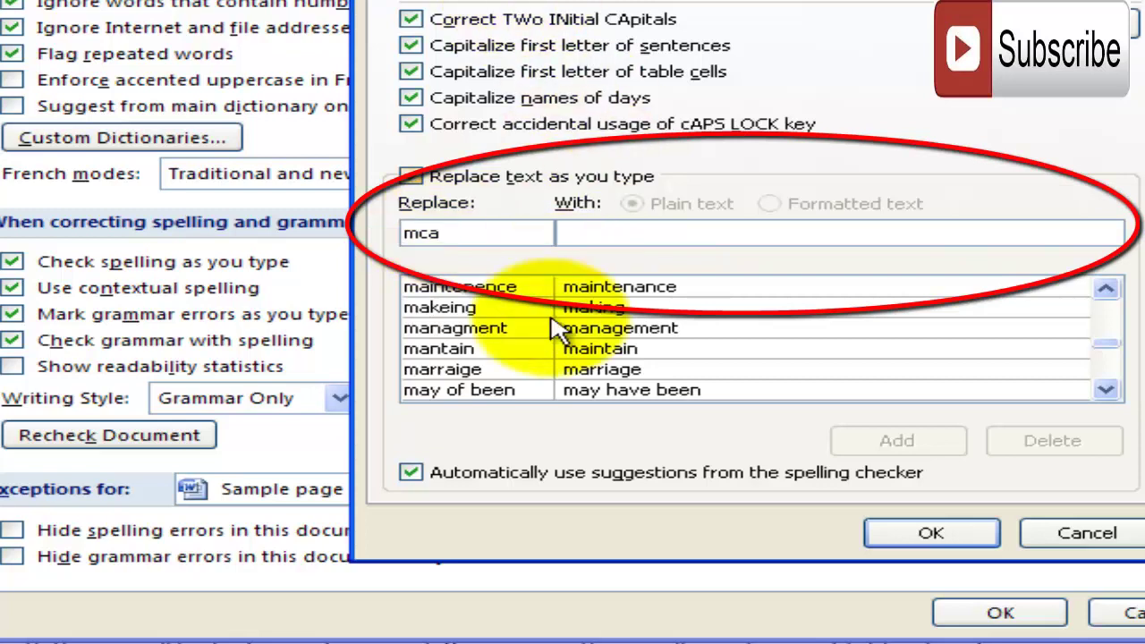
left_click(615, 232)
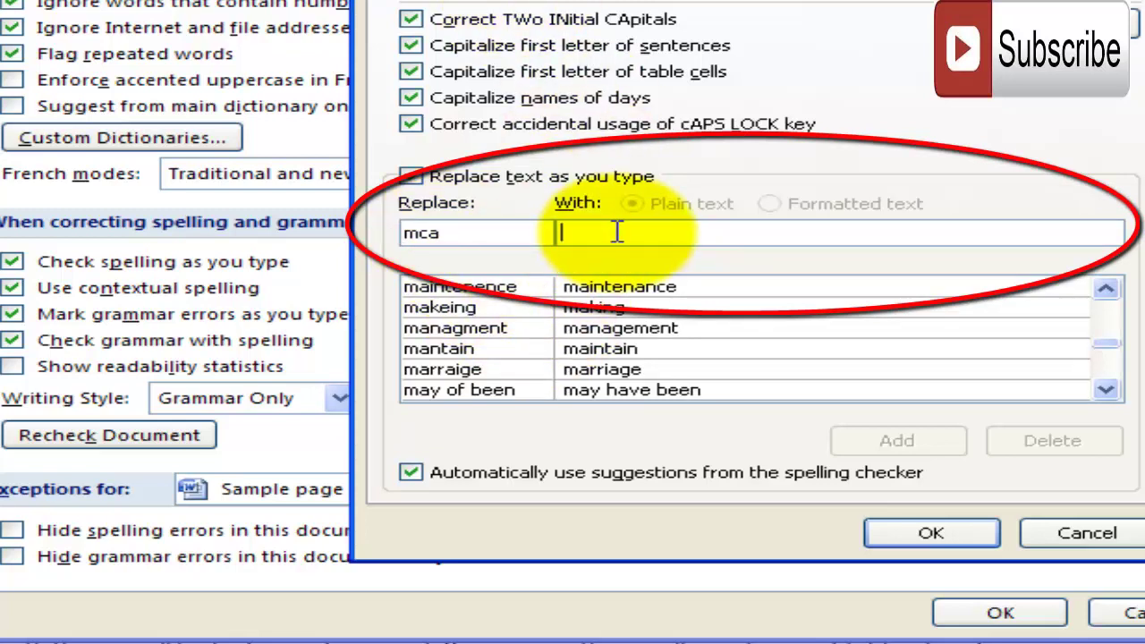
type("master of comput")
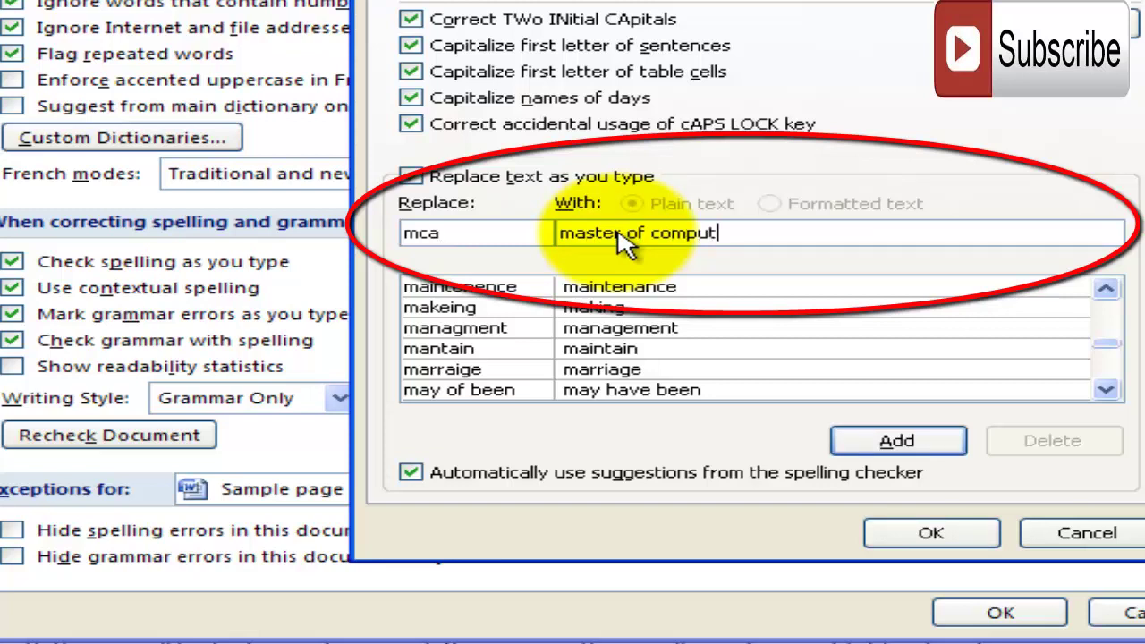
type("er application")
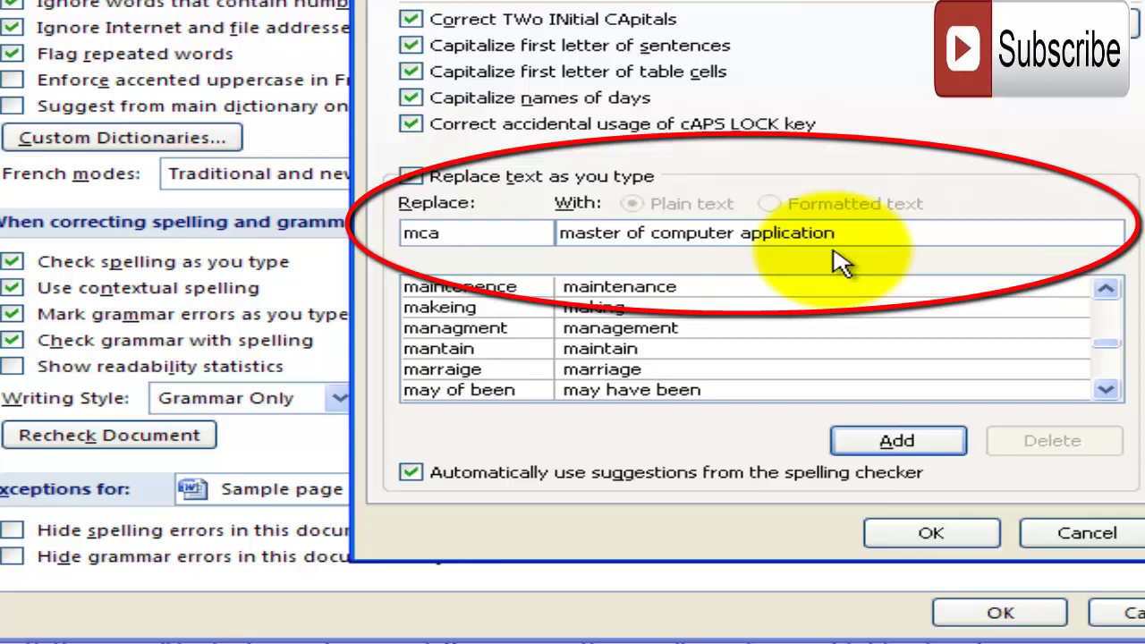
left_click(496, 233)
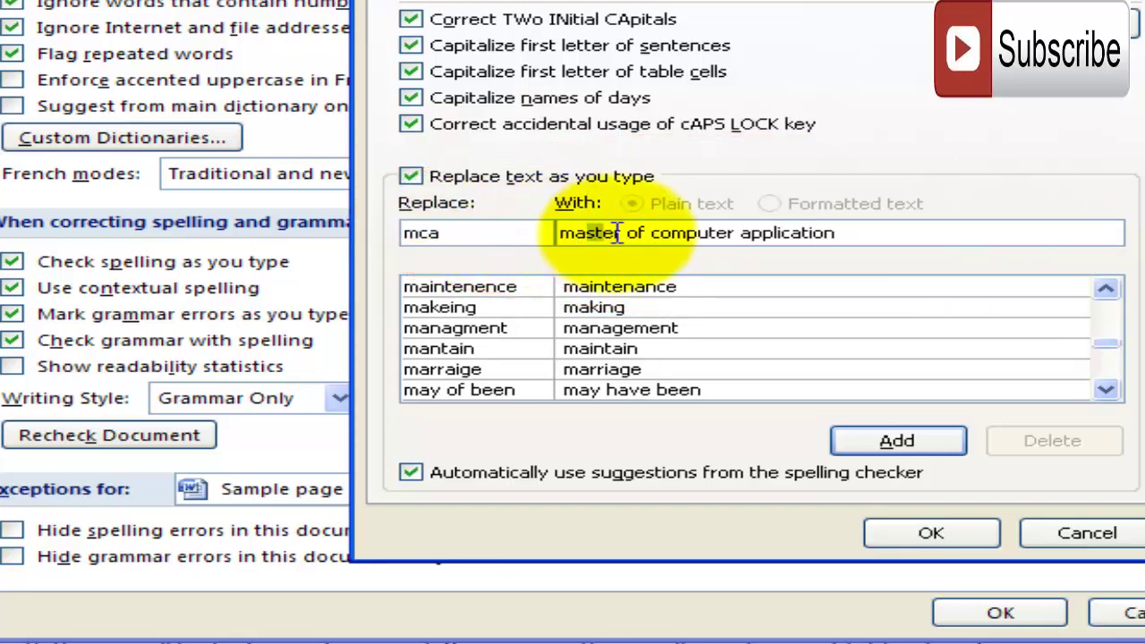
left_click_drag(554, 232, 920, 235)
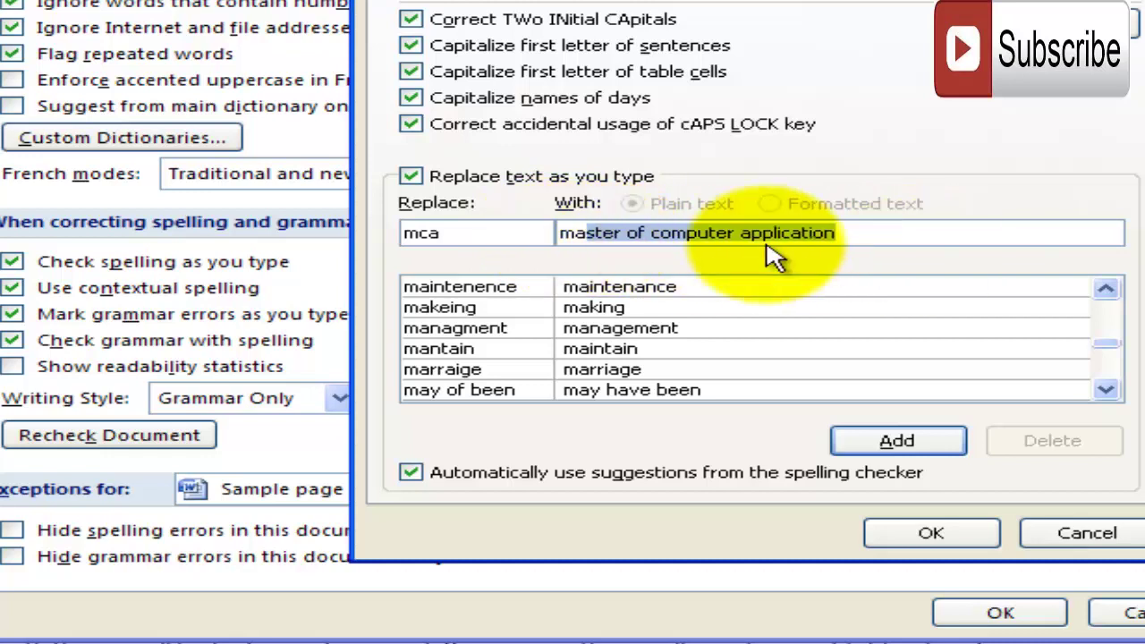
left_click(862, 229)
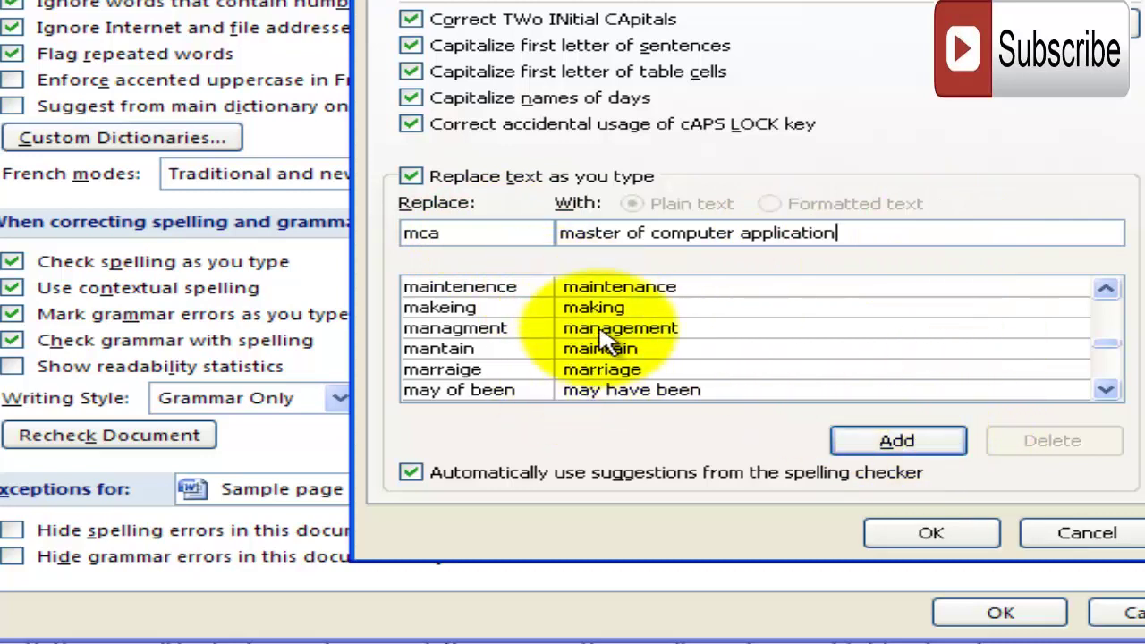
Step: Add the mca entry, check it in the replacement list, and close AutoCorrect
left_click(906, 442)
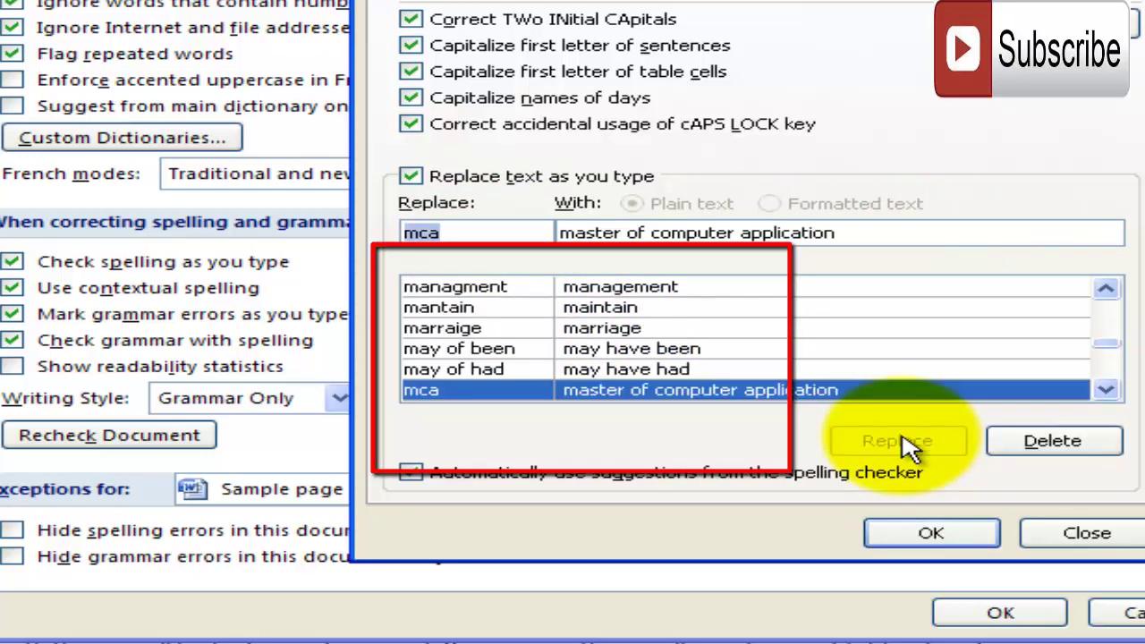
left_click(925, 329)
left_click(467, 393)
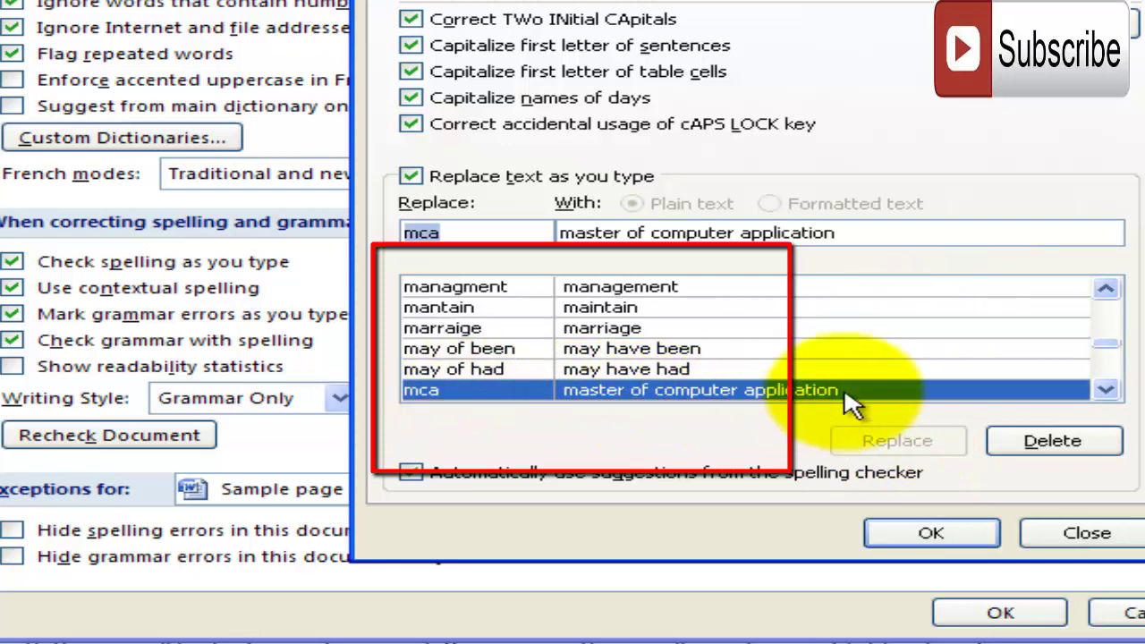
left_click(926, 535)
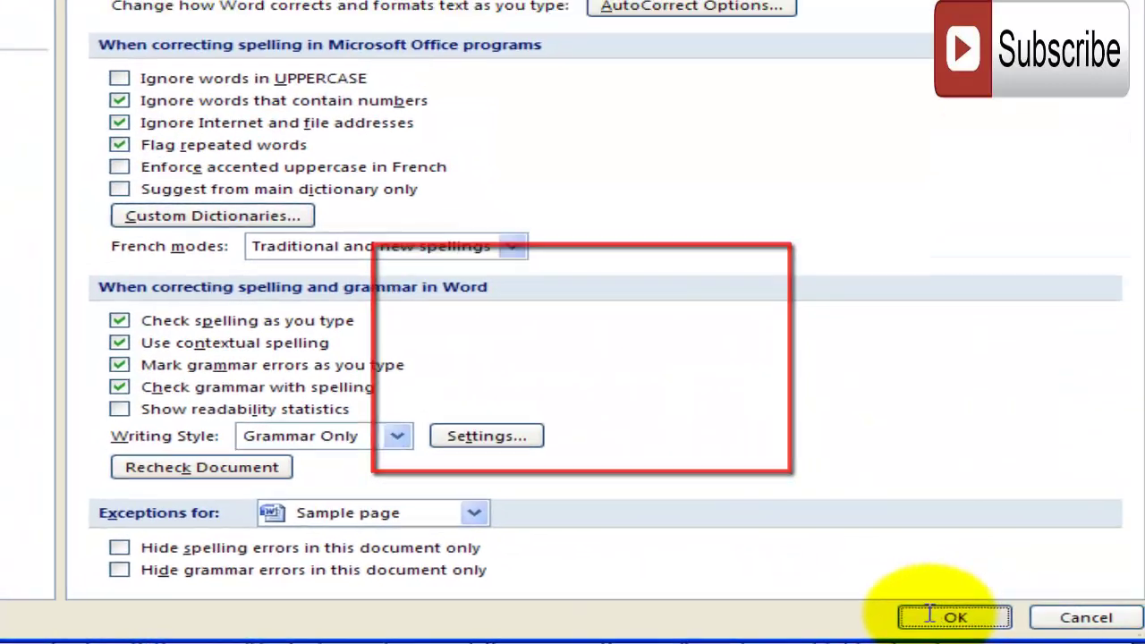
Step: Type 'mca' on two new lines below Hello, each expanding to 'Master of computer application'
left_click(993, 613)
left_click(491, 363)
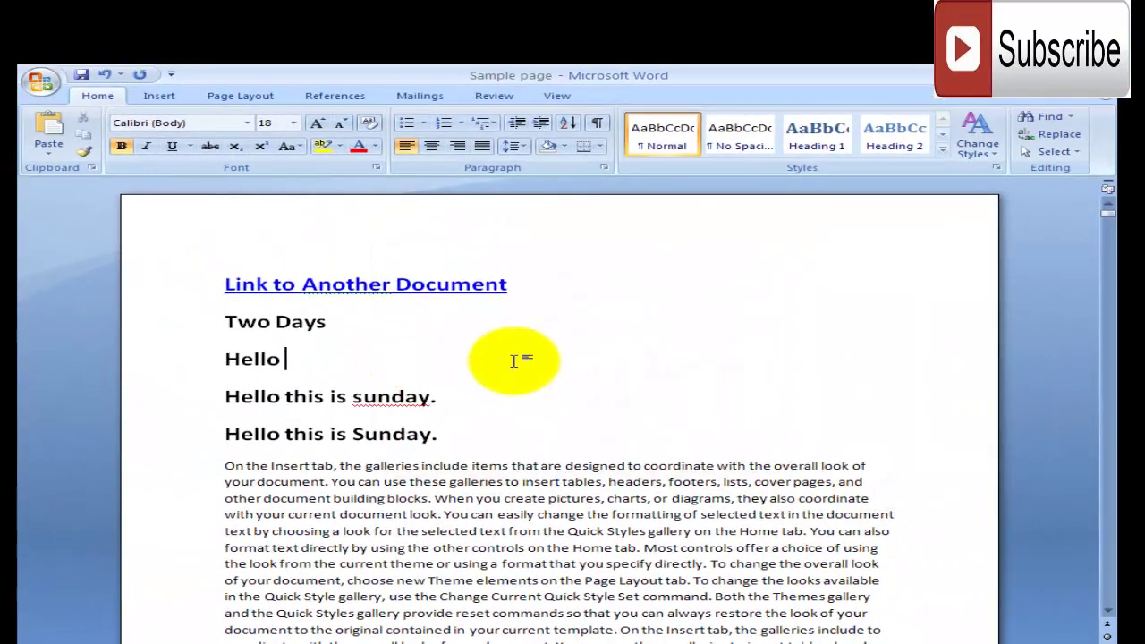
key("Return")
key("Return")
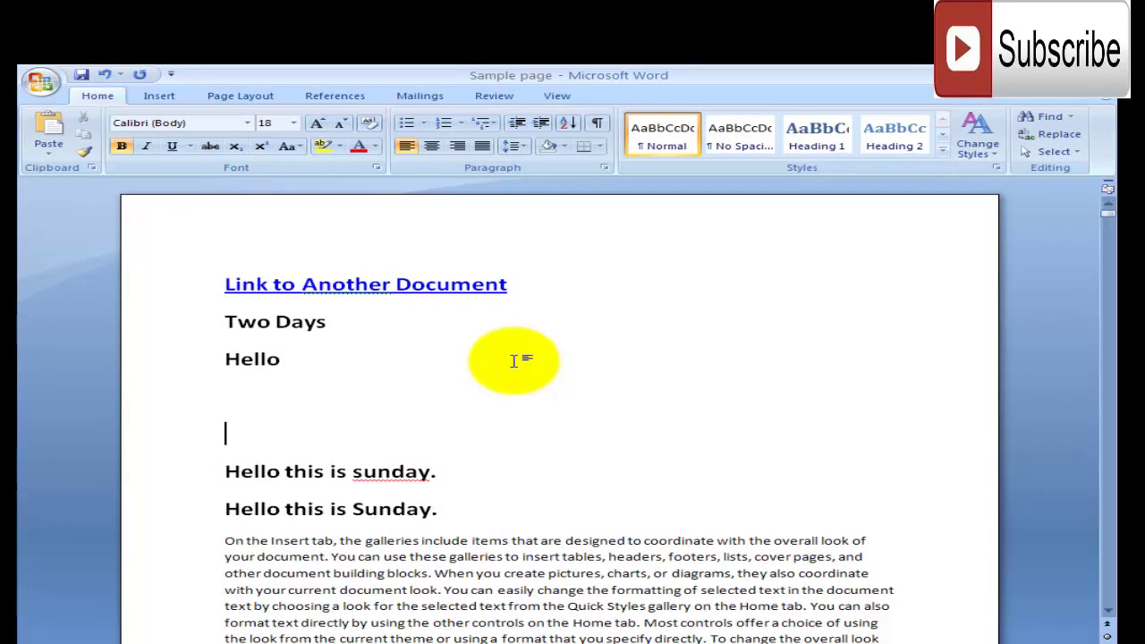
type("mca")
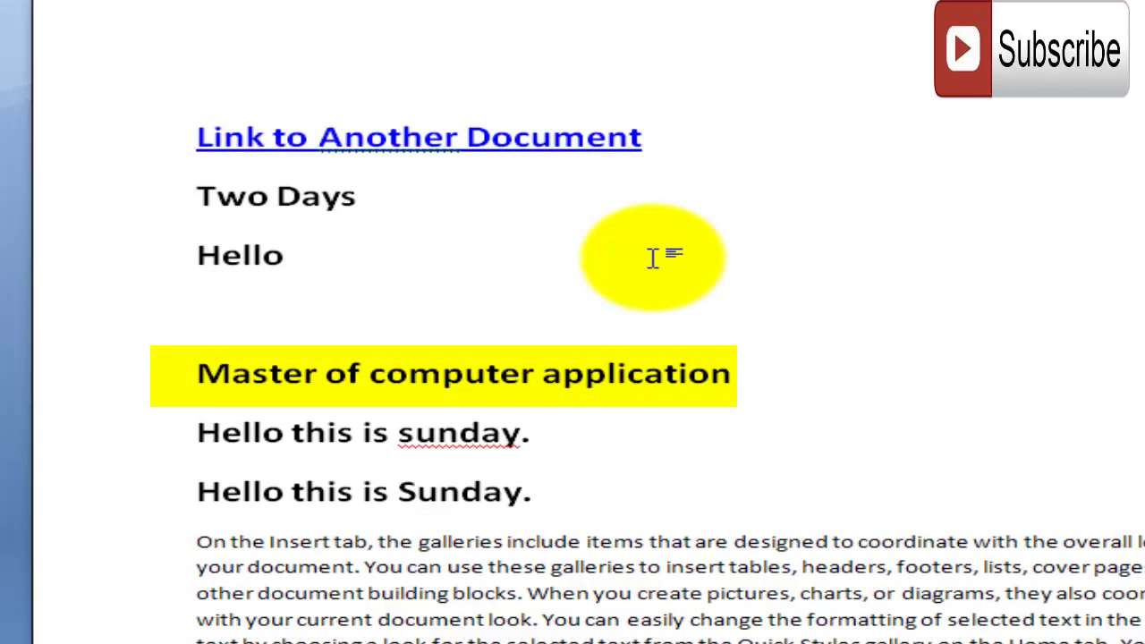
key("Return")
type("mc")
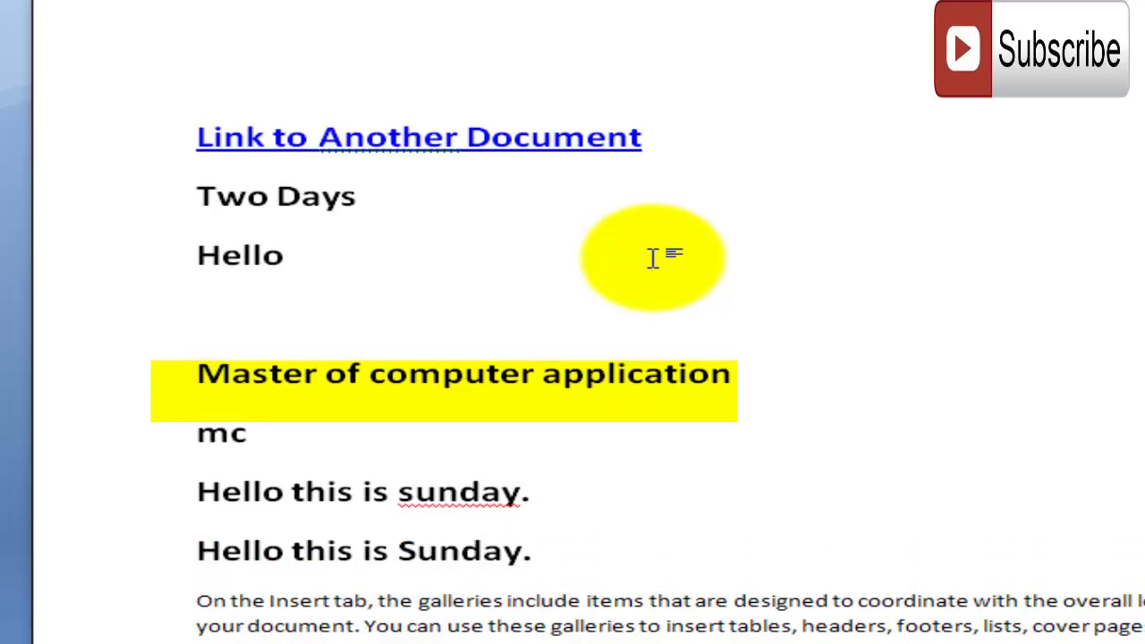
type("a")
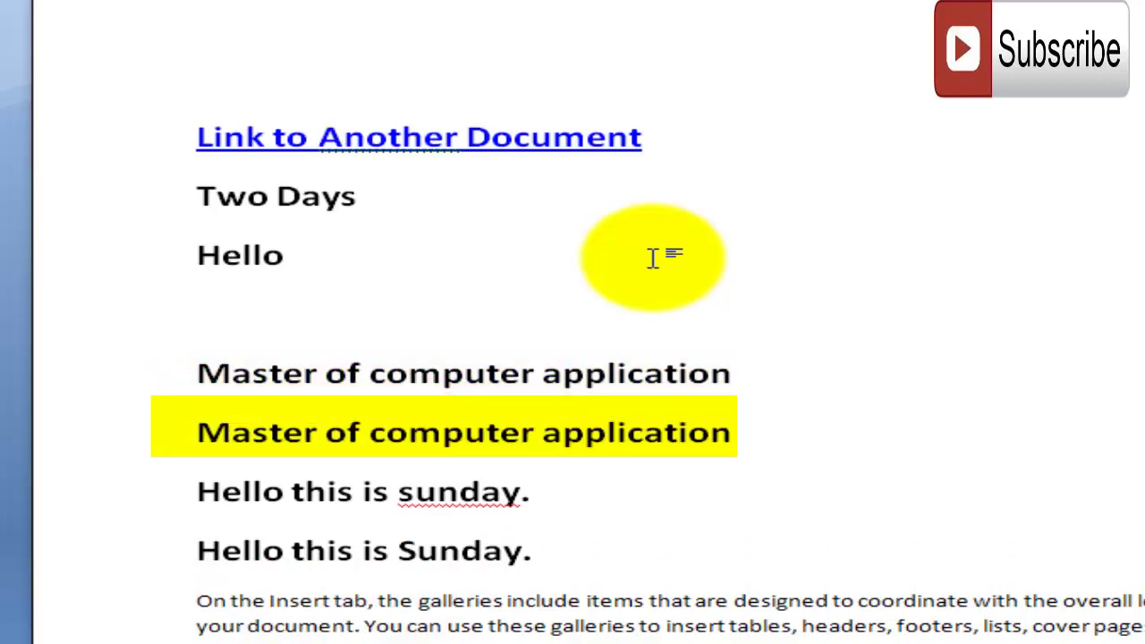
key("Return")
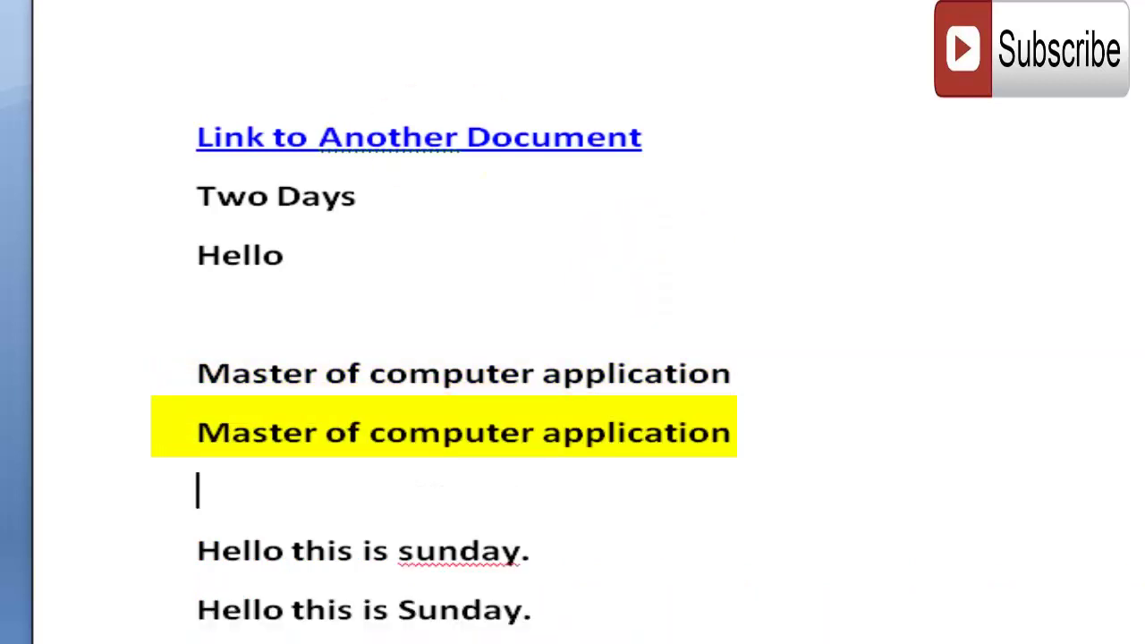
left_click(4, 18)
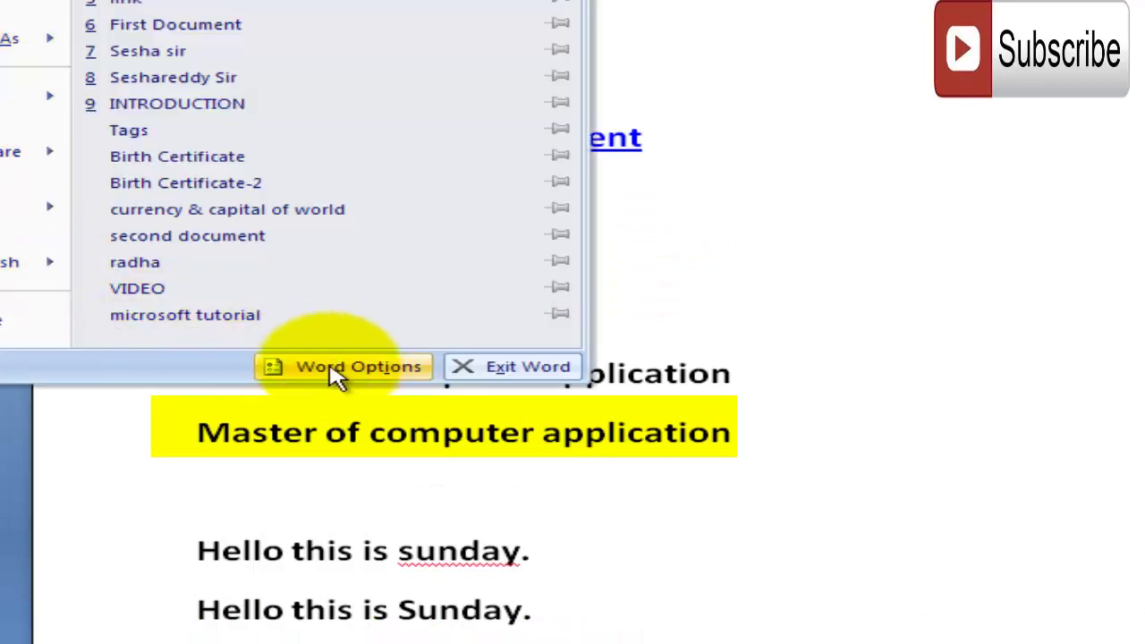
Step: Reopen AutoCorrect Options through Word Options > Proofing
left_click(354, 382)
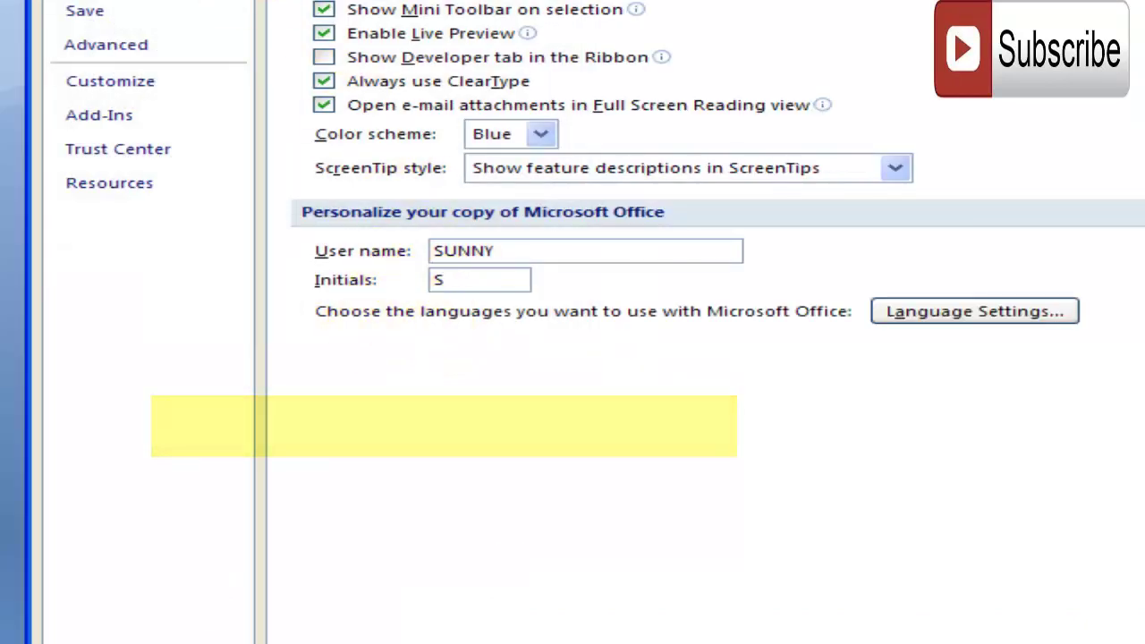
left_click(97, 3)
left_click(849, 15)
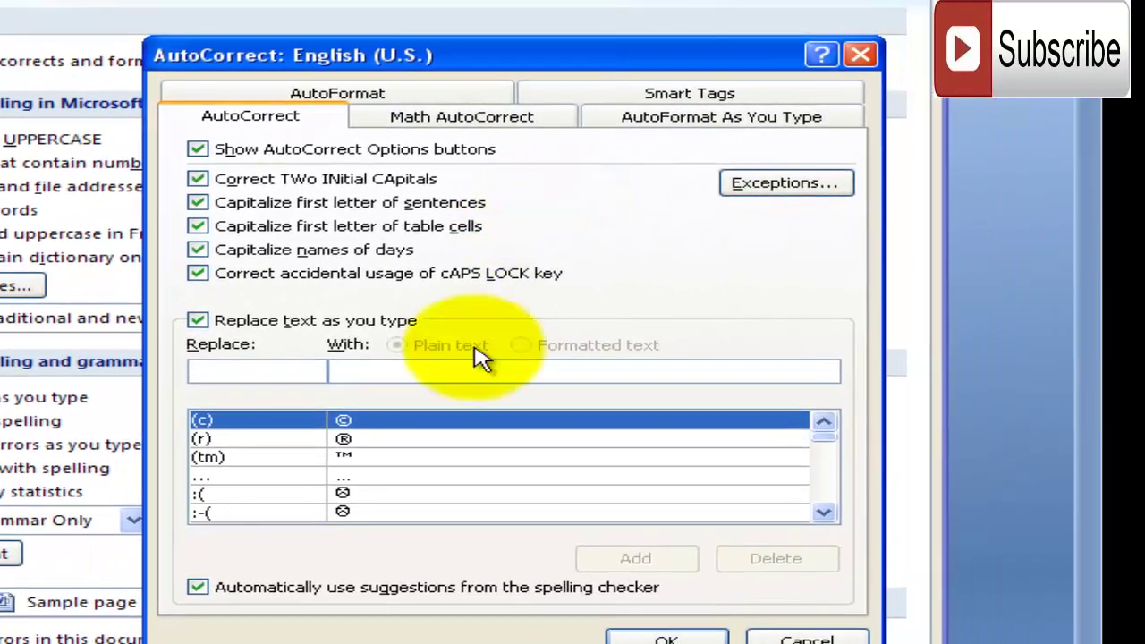
Step: Scroll the replacement list to entries like abscence → absence, then click into the With box
double_click(824, 512)
triple_click(825, 511)
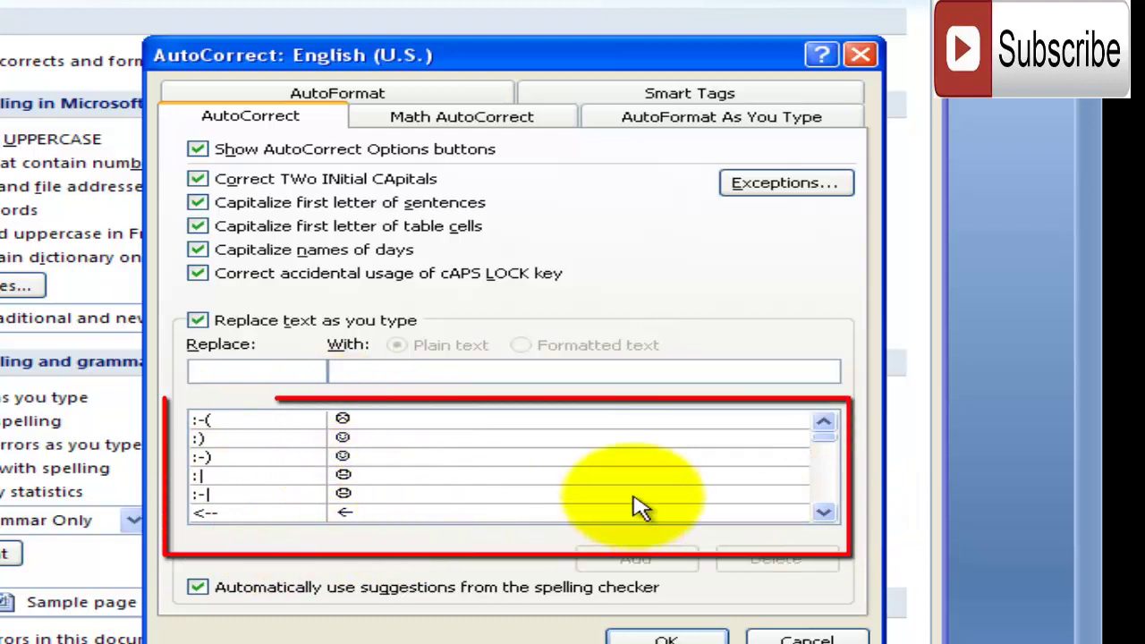
left_click(824, 513)
double_click(824, 512)
triple_click(824, 513)
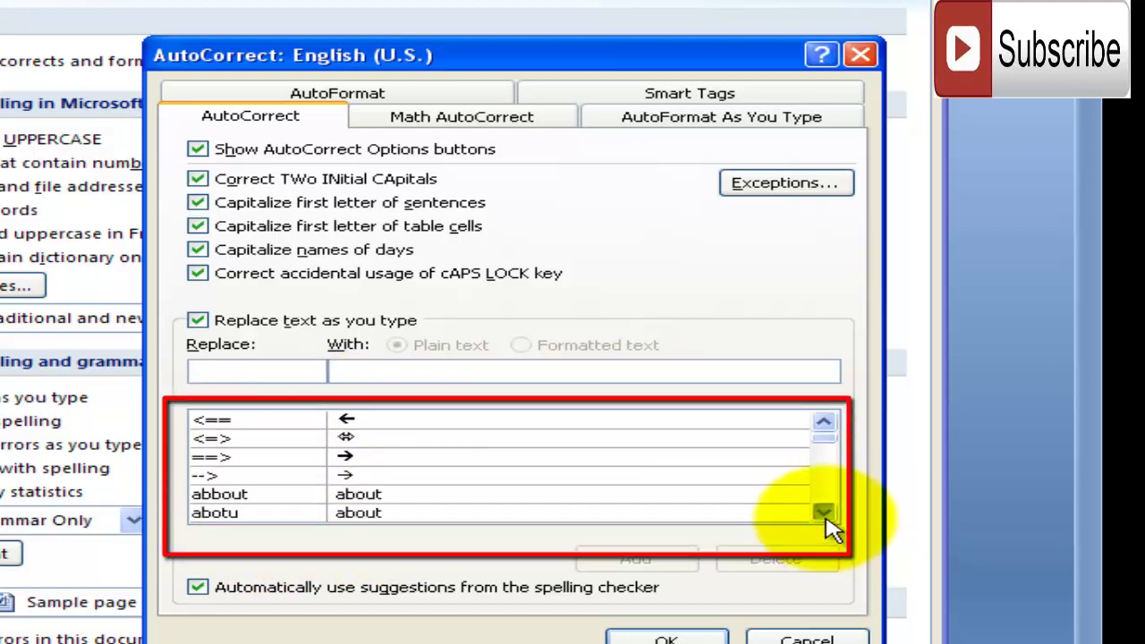
double_click(824, 512)
double_click(824, 512)
double_click(824, 513)
triple_click(824, 512)
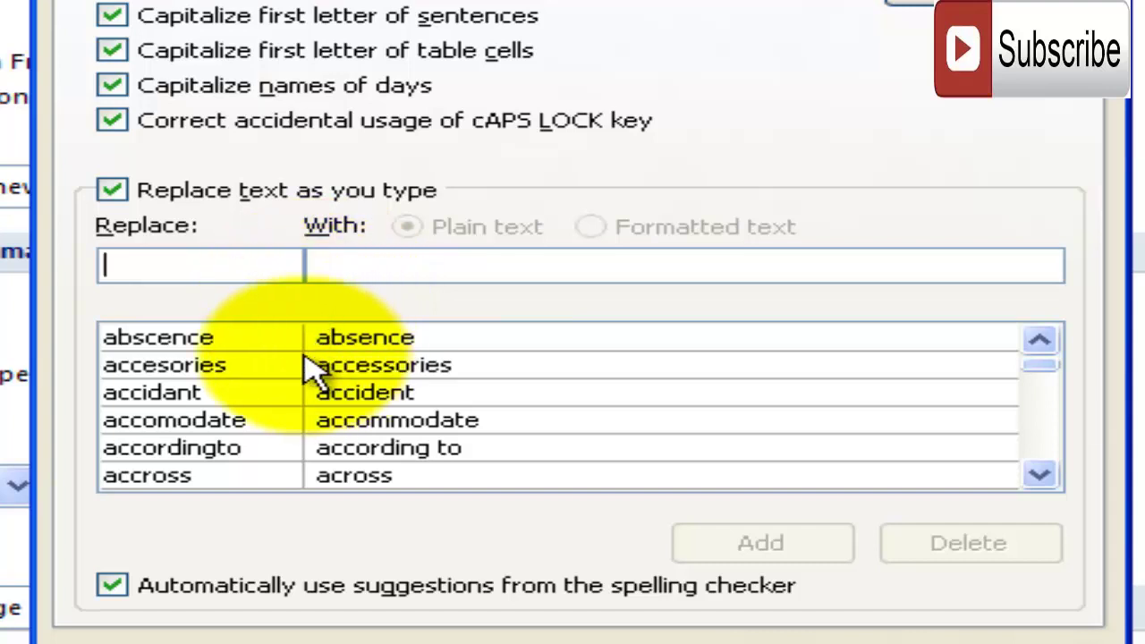
left_click(464, 263)
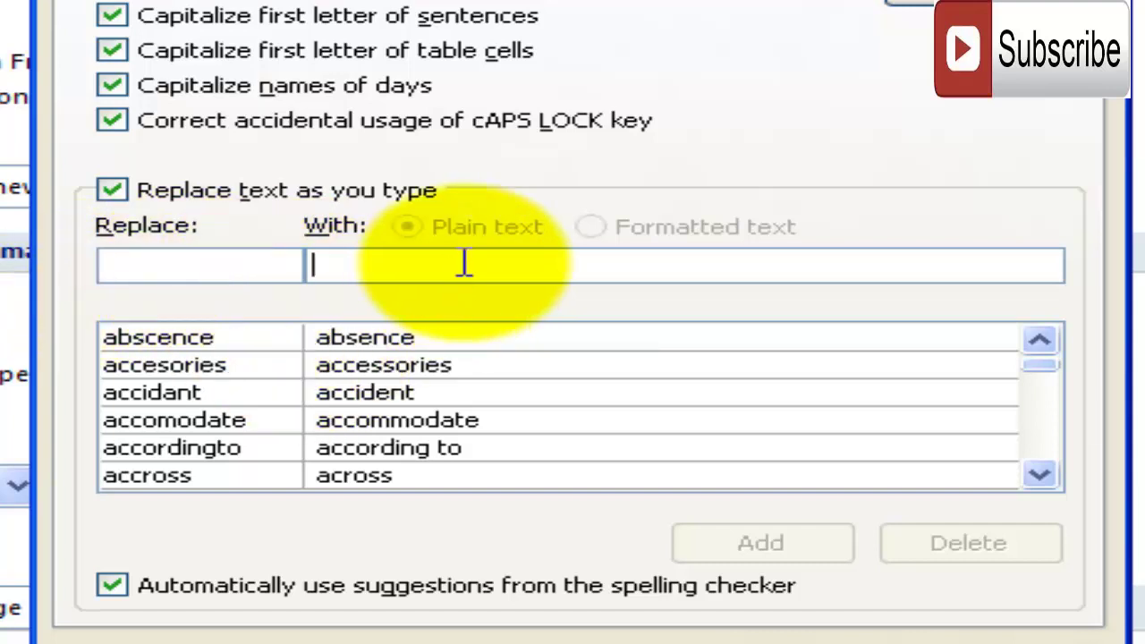